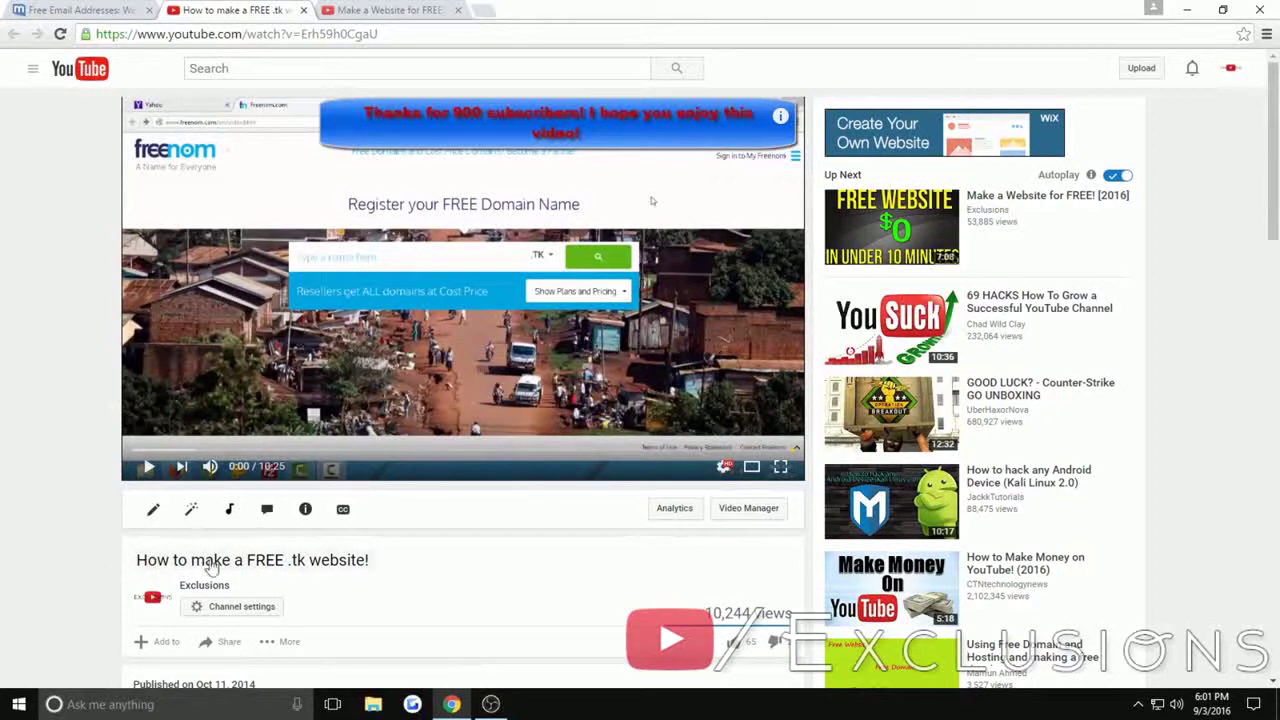
Look over the page of the video "Make a Website for FREE! [2016]" and its description
click(391, 9)
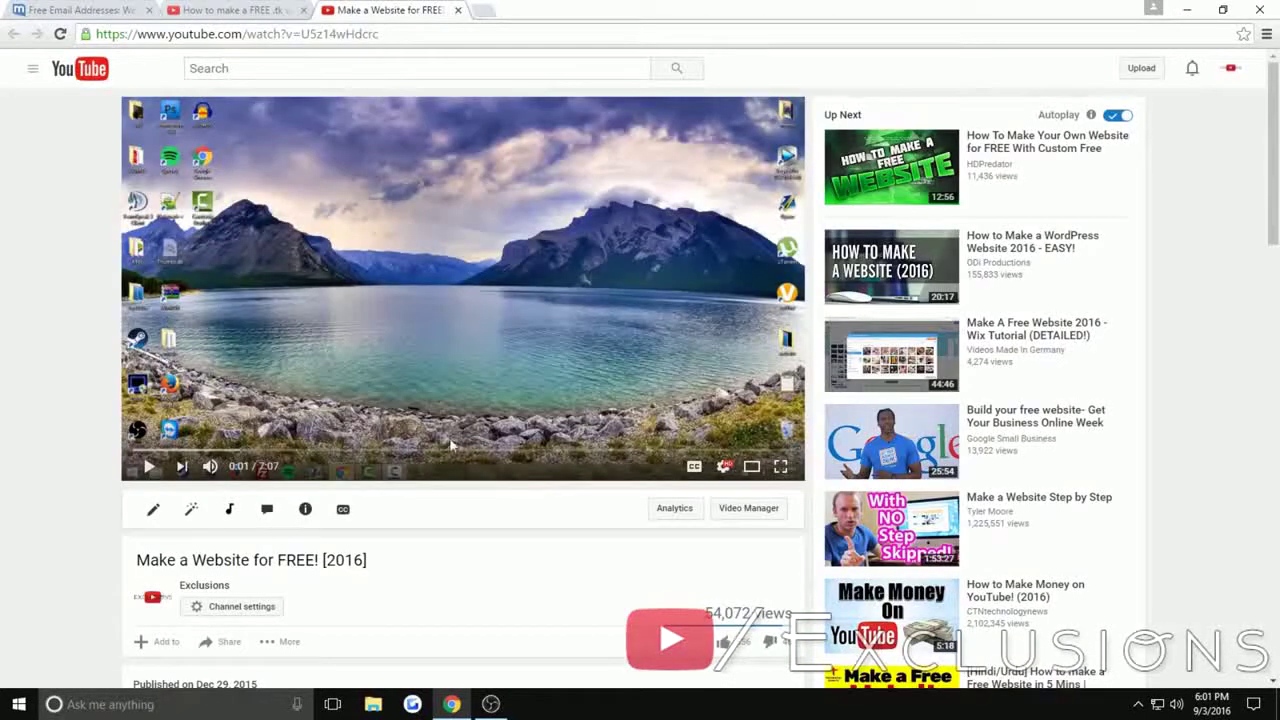
scroll(151, 562, down, 5)
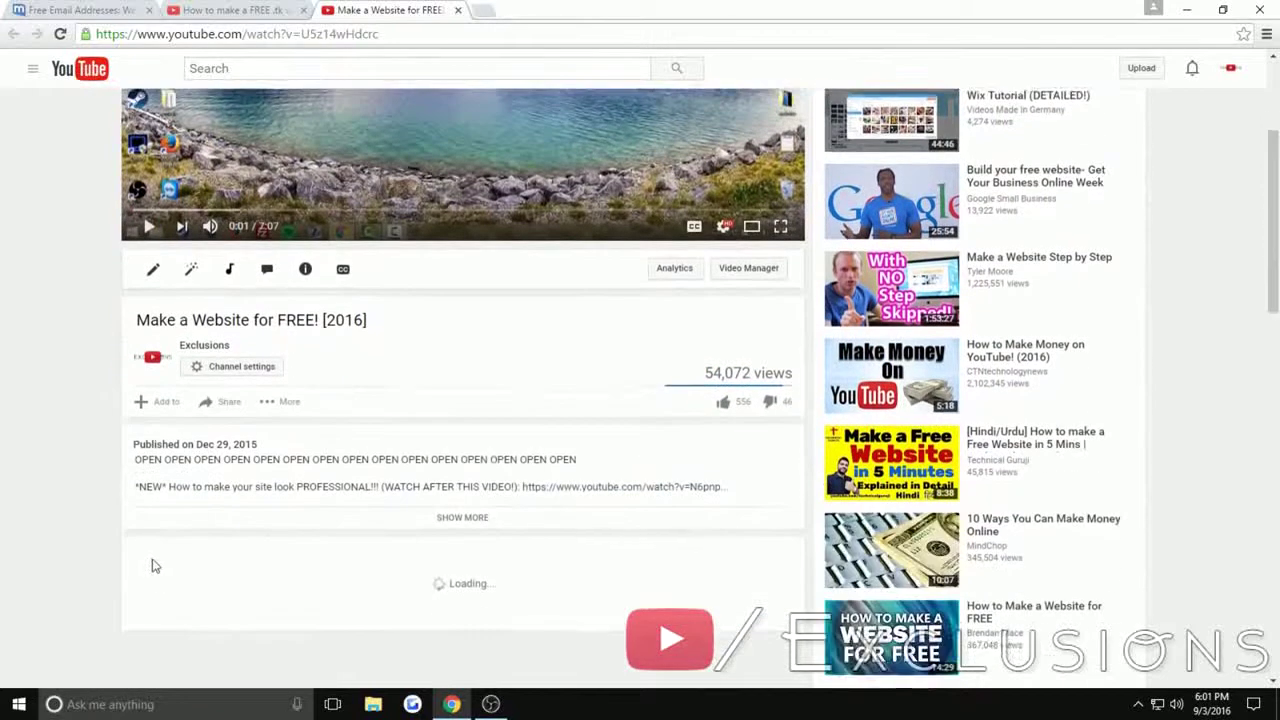
scroll(151, 556, down, 2)
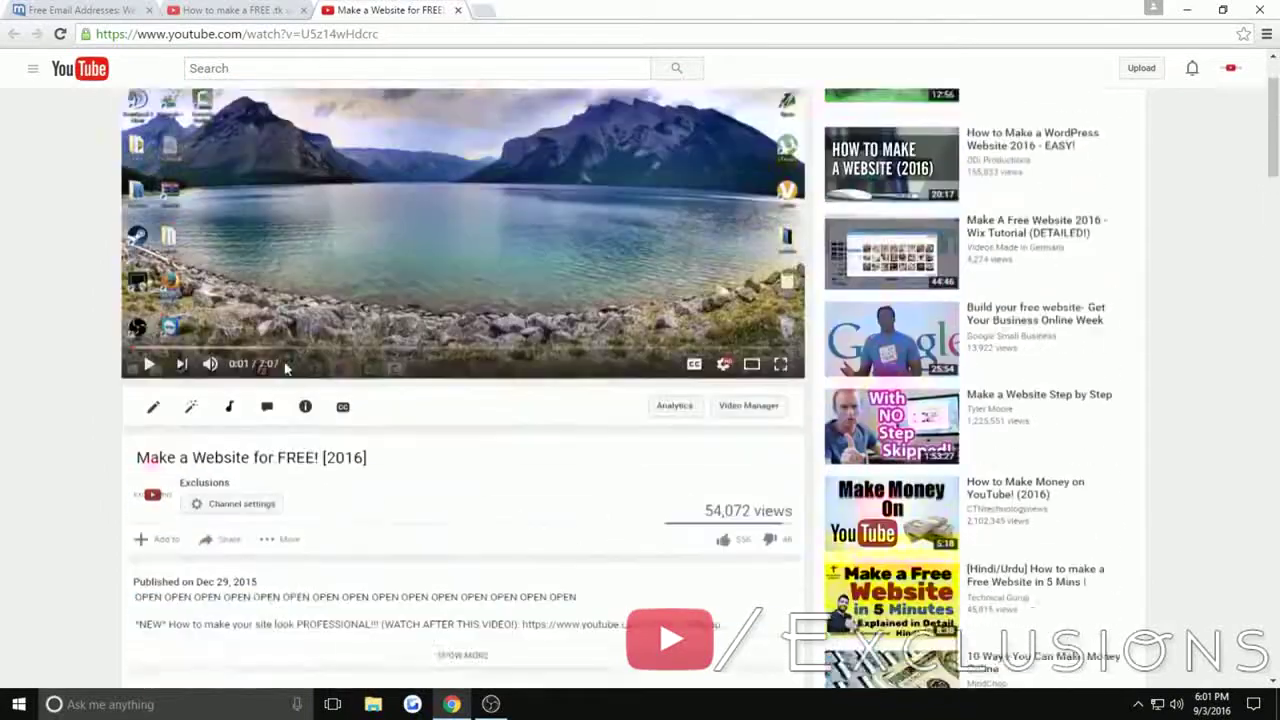
scroll(300, 300, up, 1)
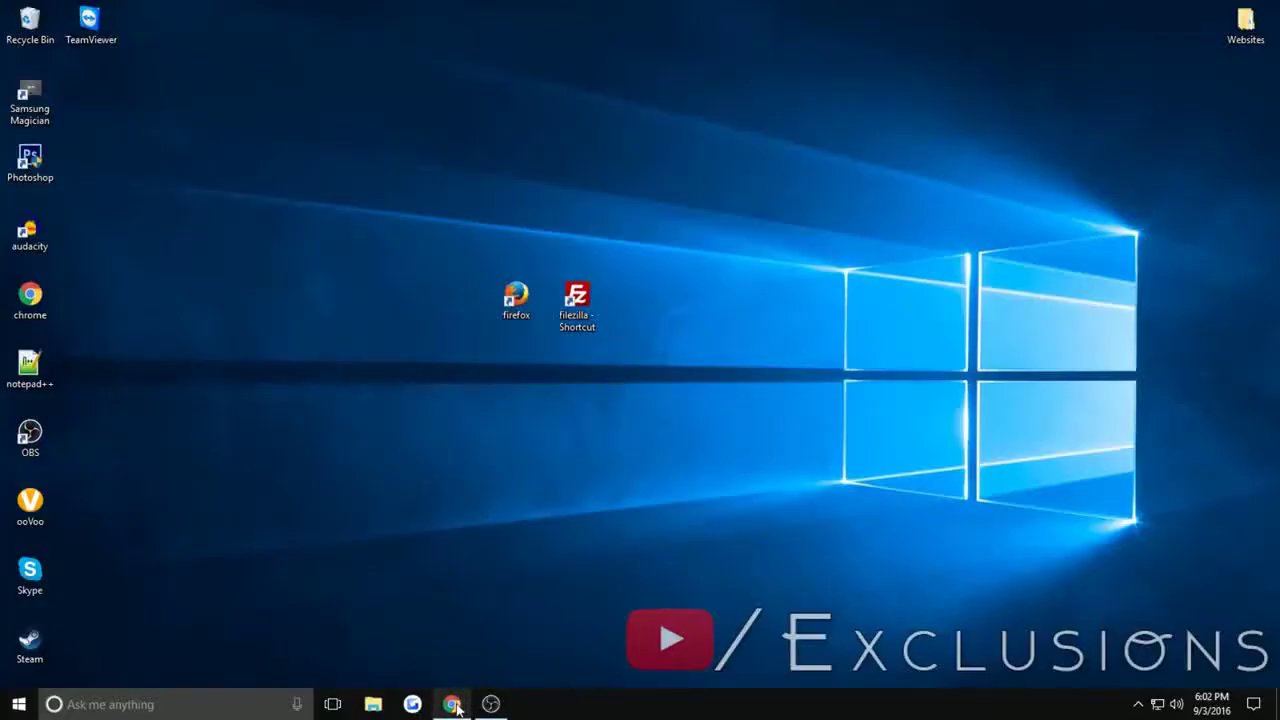
click(452, 704)
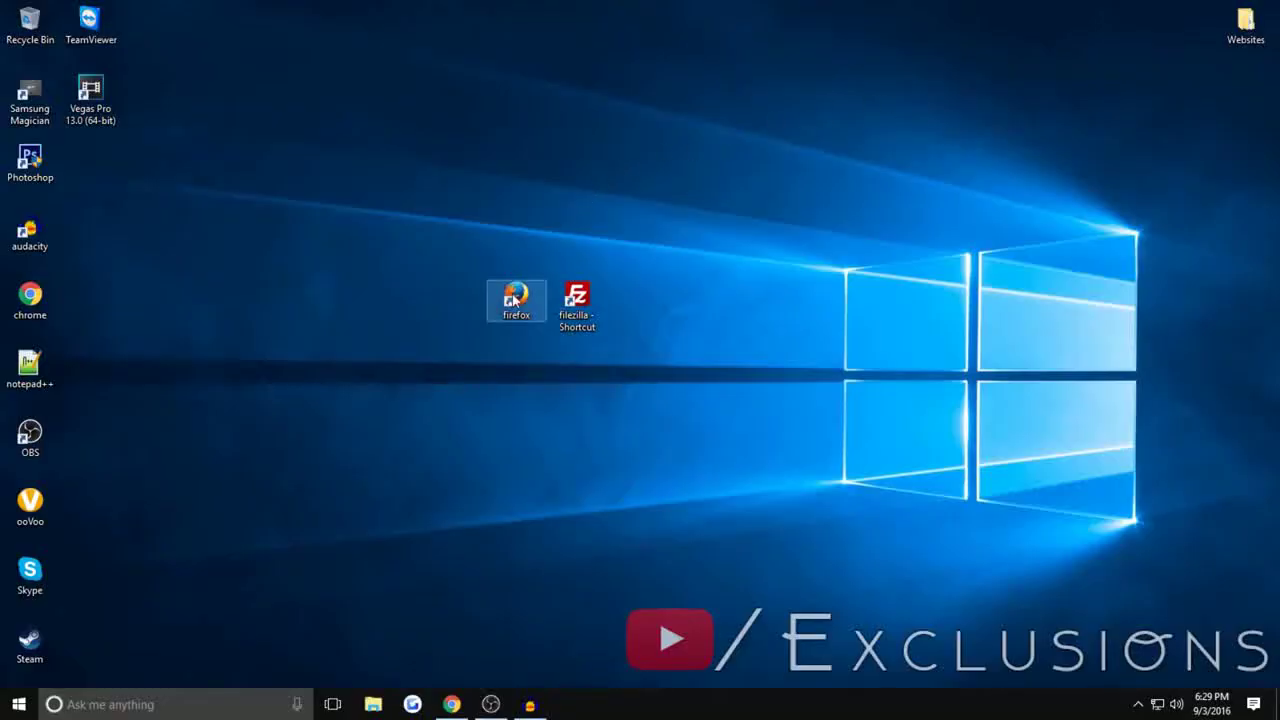
Start Firefox without making it the default browser and go to freenom.com
click(513, 300)
double_click(513, 300)
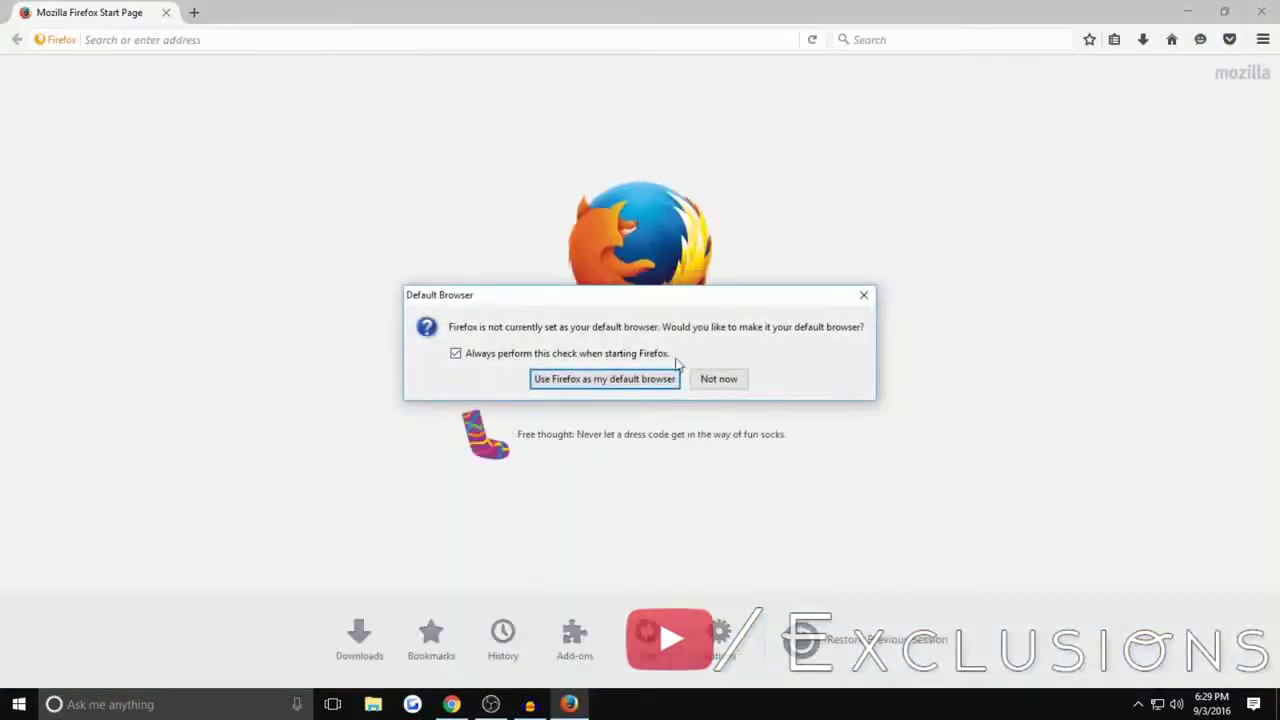
click(731, 380)
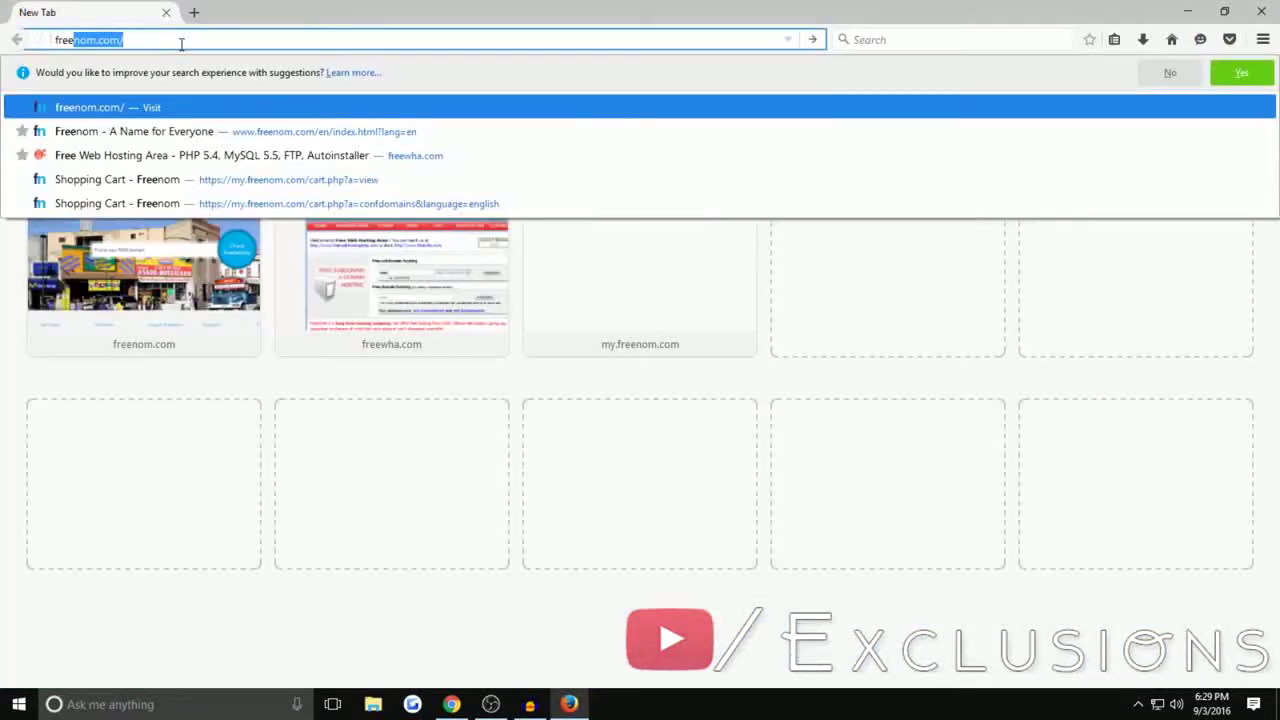
click(182, 42)
key(Return)
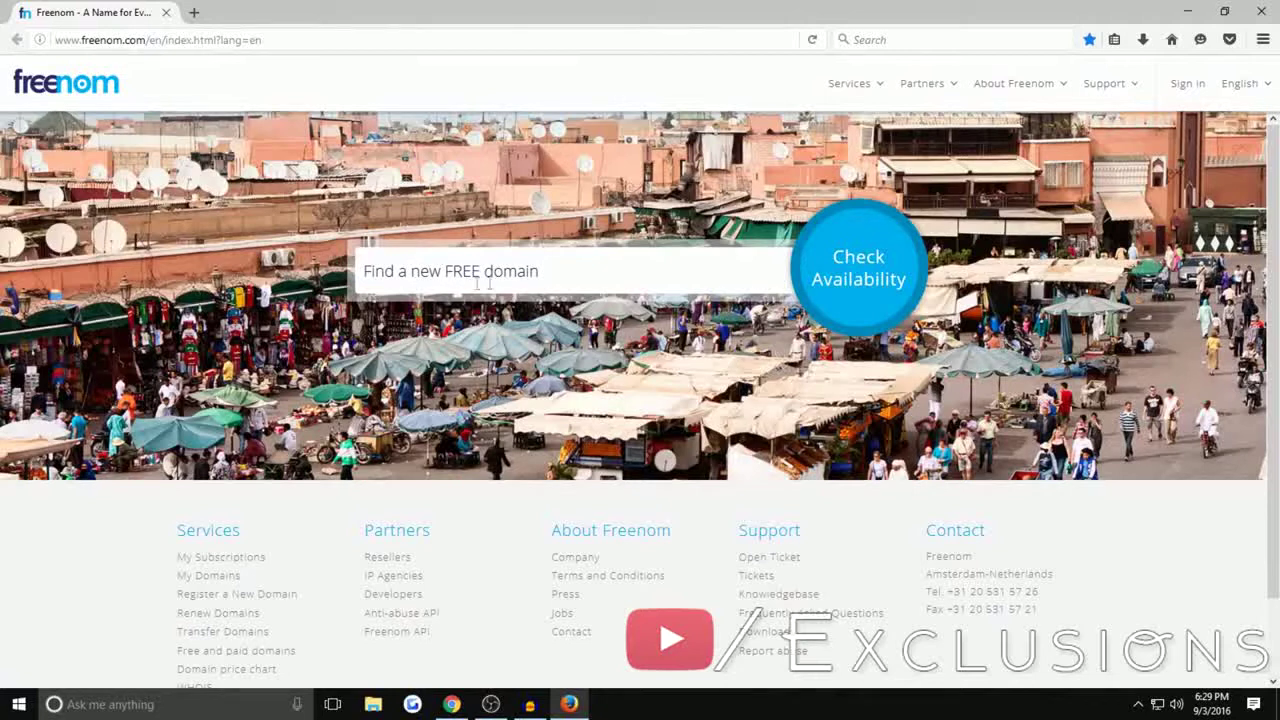
Check the availability of the free domain name "exclusionswebsite"
click(432, 270)
text(exclusionshd)
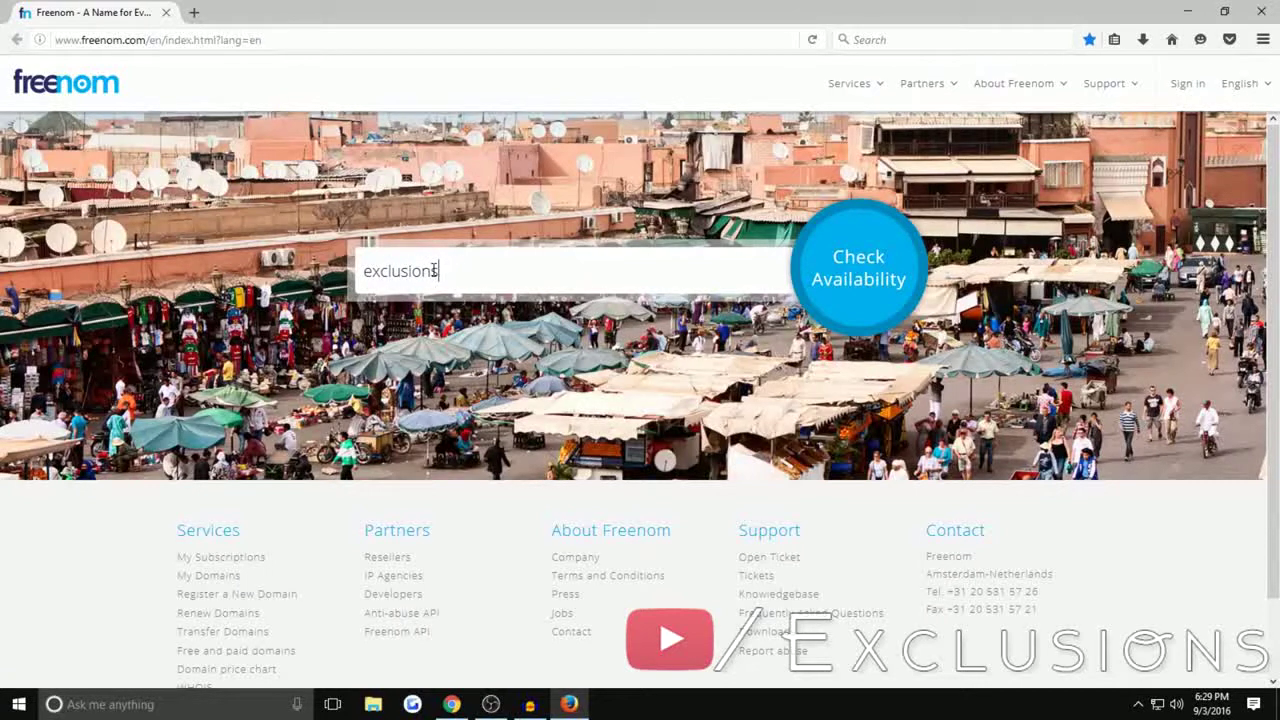
text(bsite)
click(845, 273)
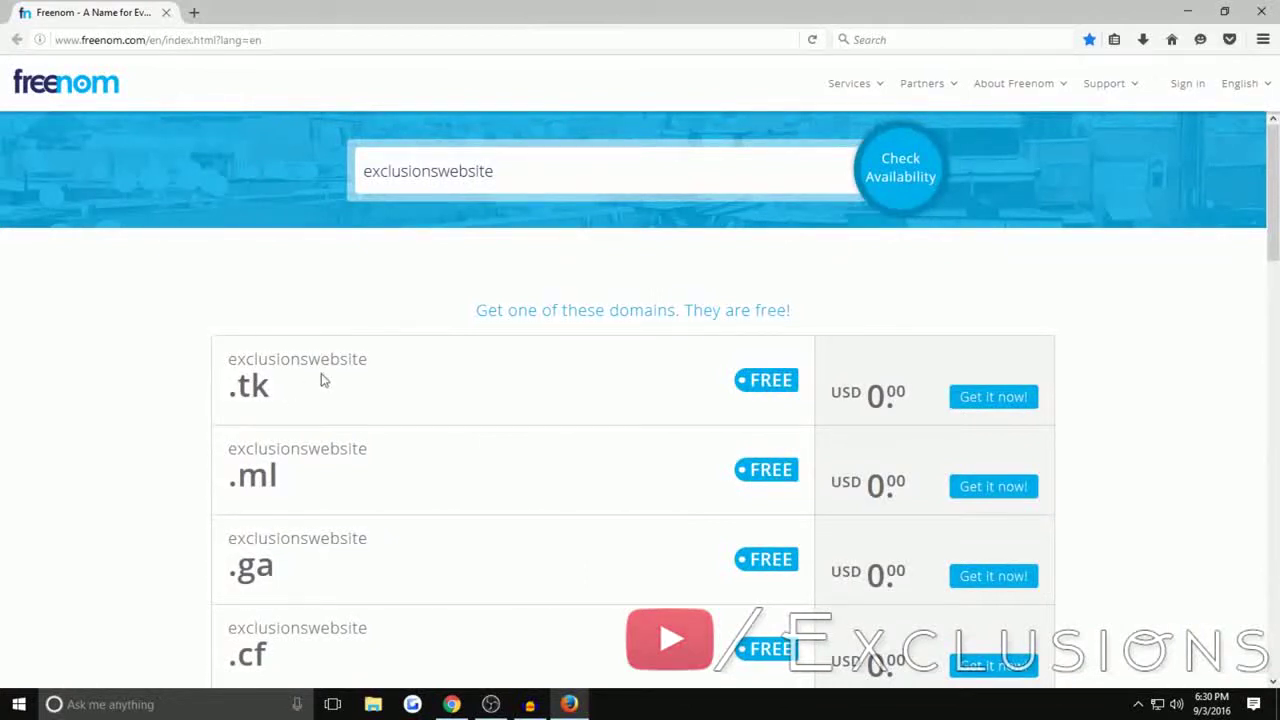
Select the free exclusionswebsite.tk domain and proceed to the shopping cart
click(986, 401)
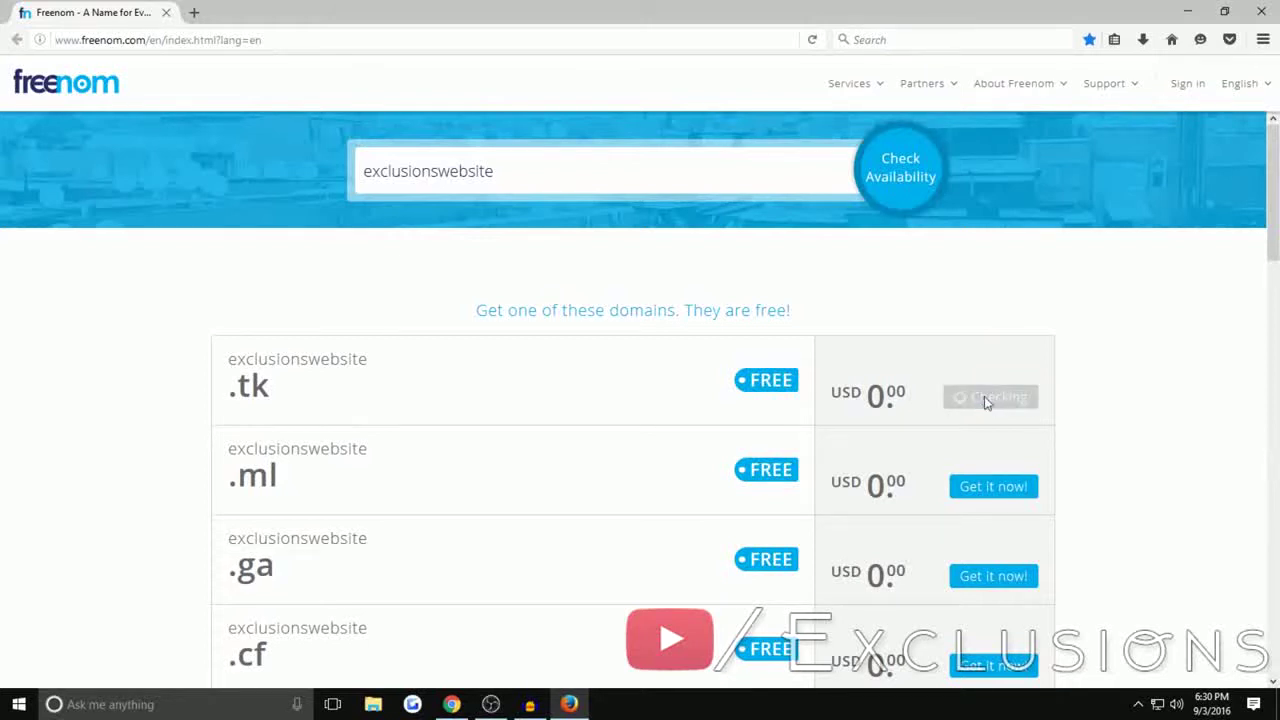
scroll(340, 398, down, 4)
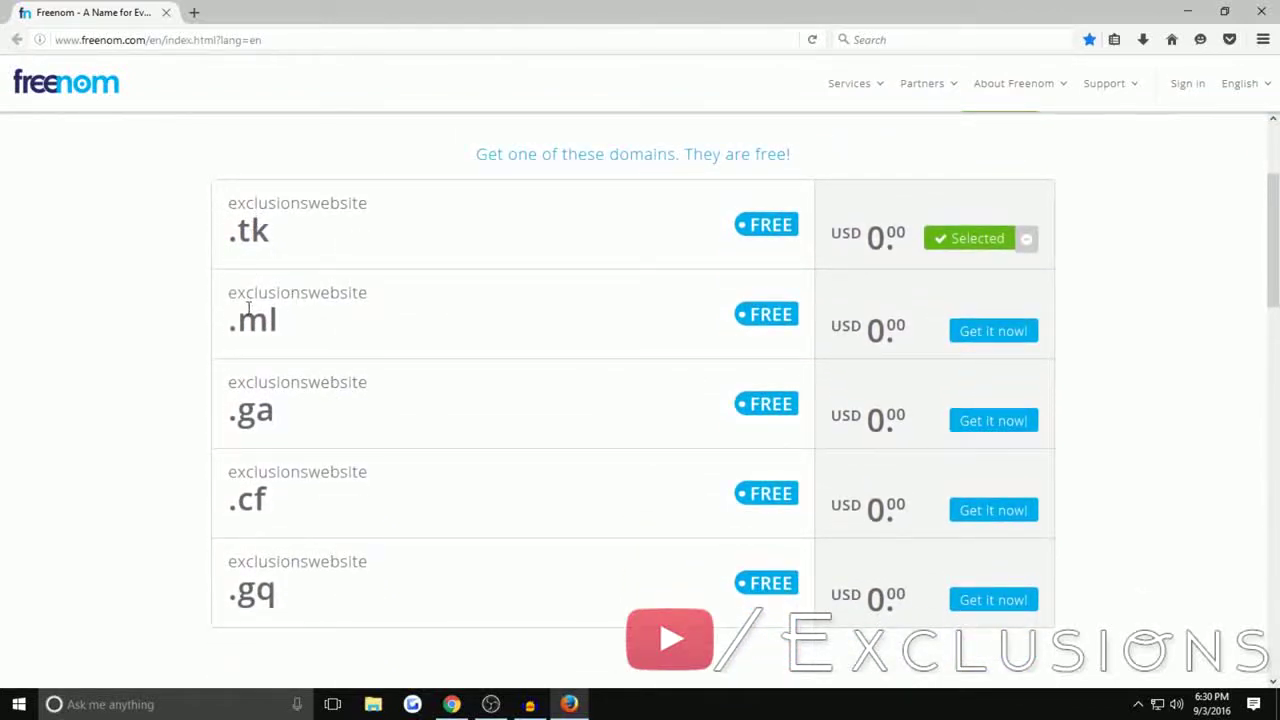
scroll(248, 308, up, 4)
click(979, 288)
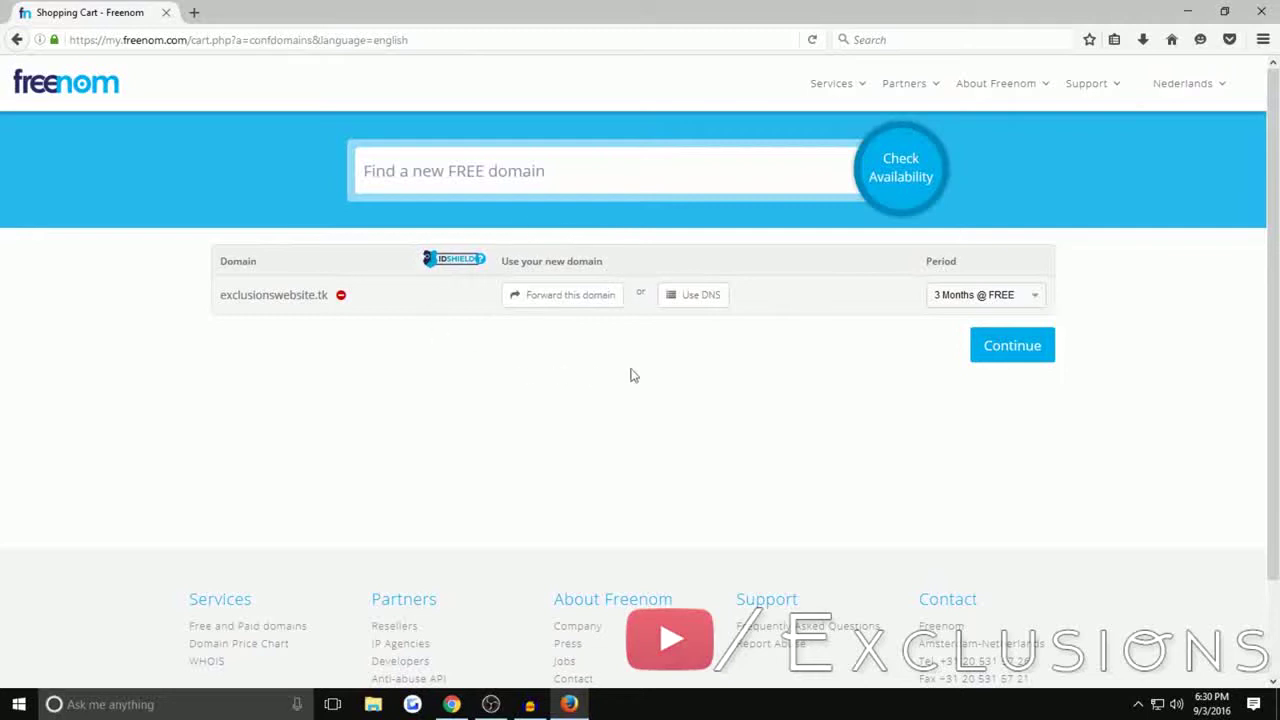
Set the registration period of exclusionswebsite.tk to 12 Months @ FREE and continue to the checkout review
click(976, 300)
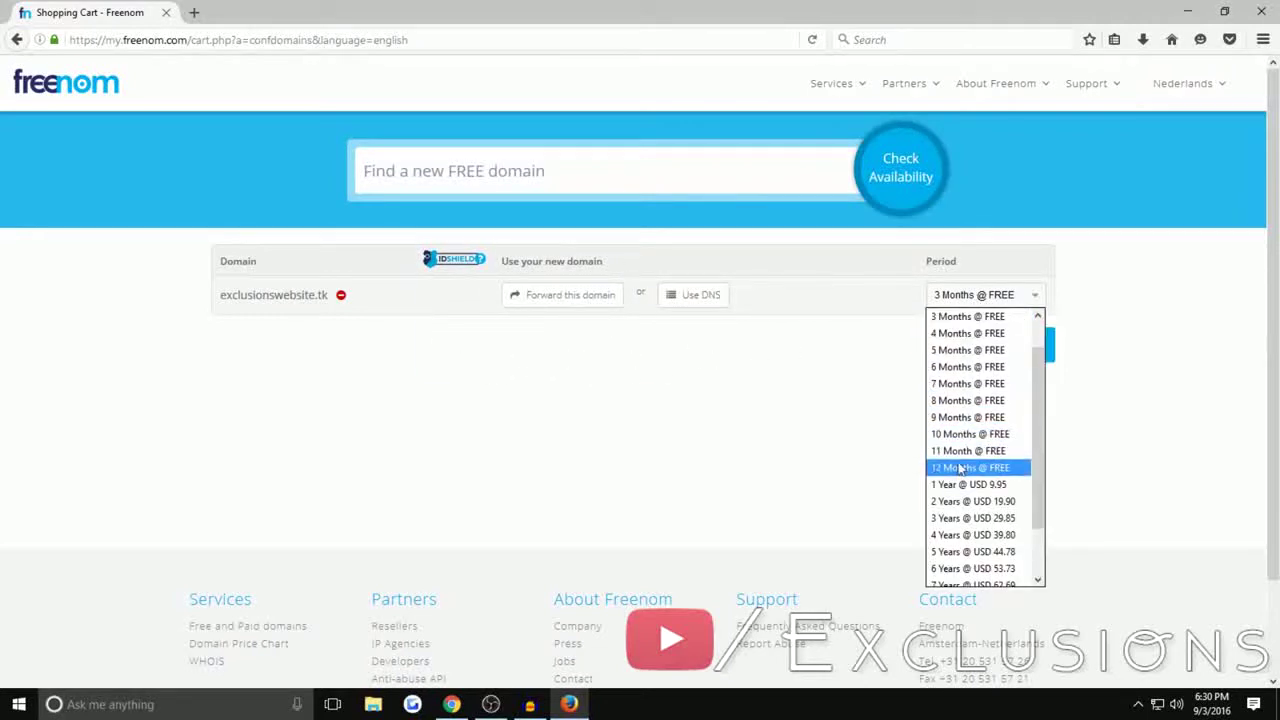
click(960, 467)
click(972, 296)
scroll(985, 420, down, 1)
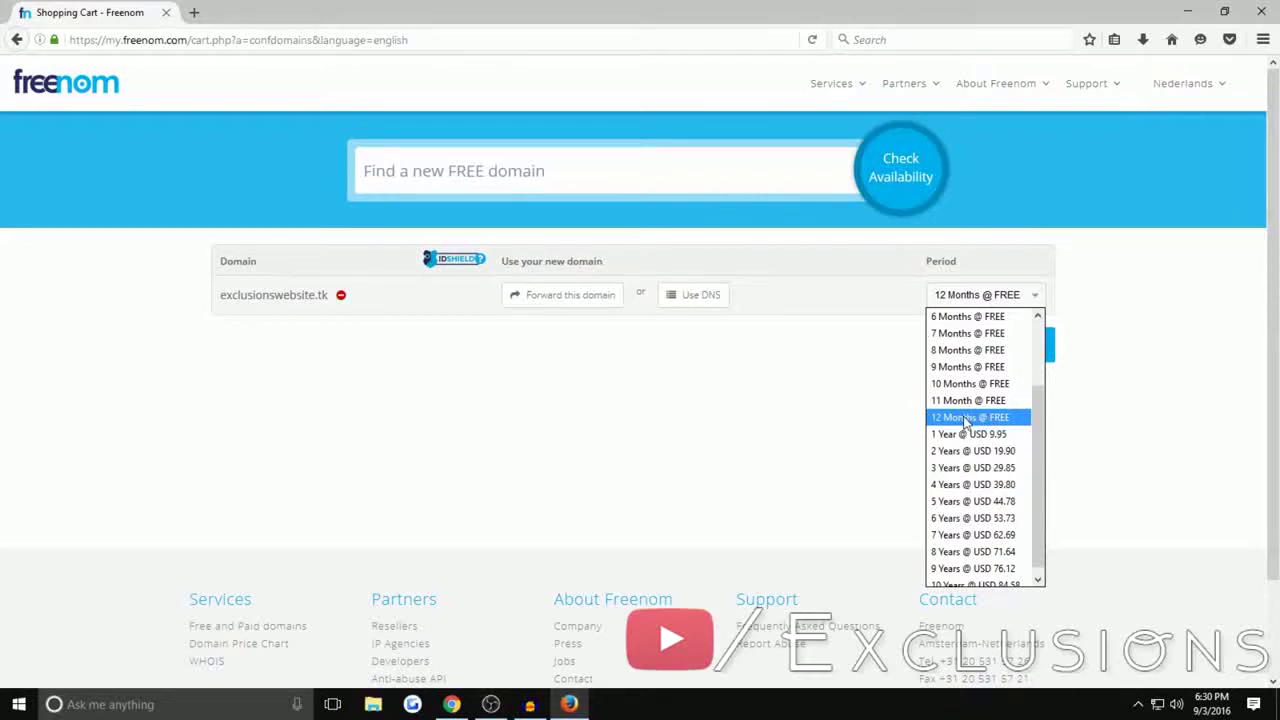
click(965, 417)
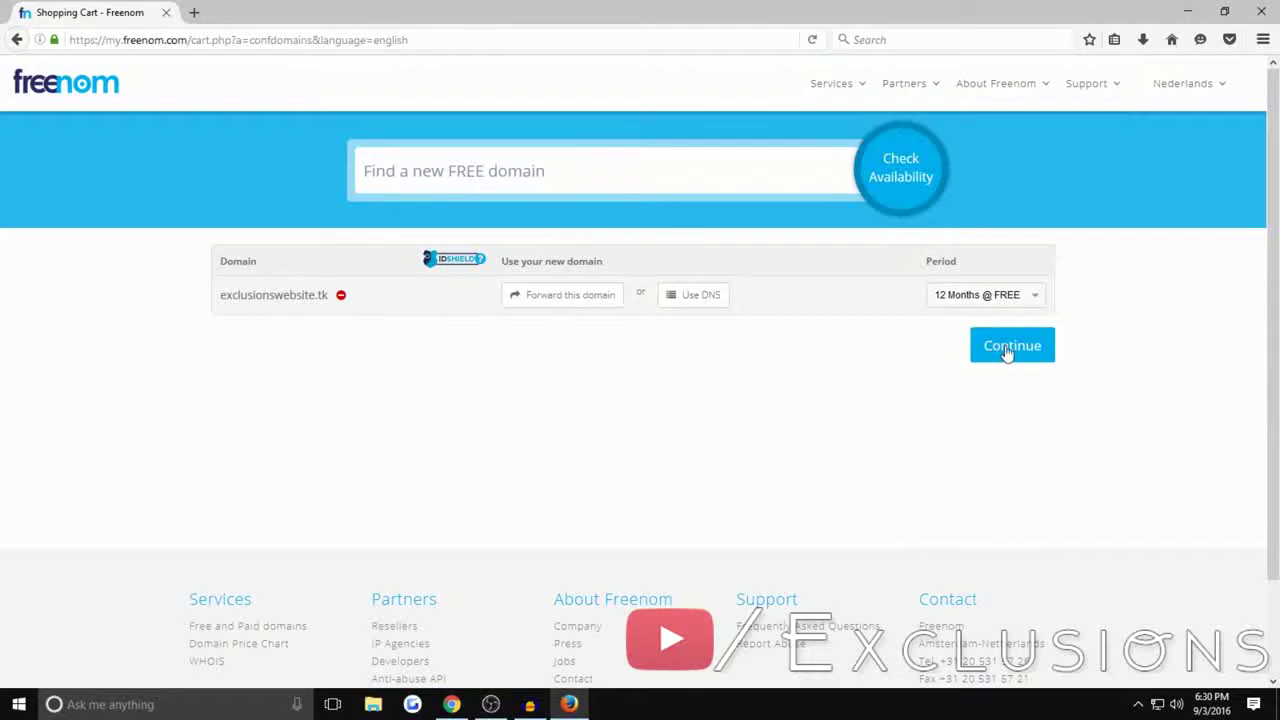
click(1006, 354)
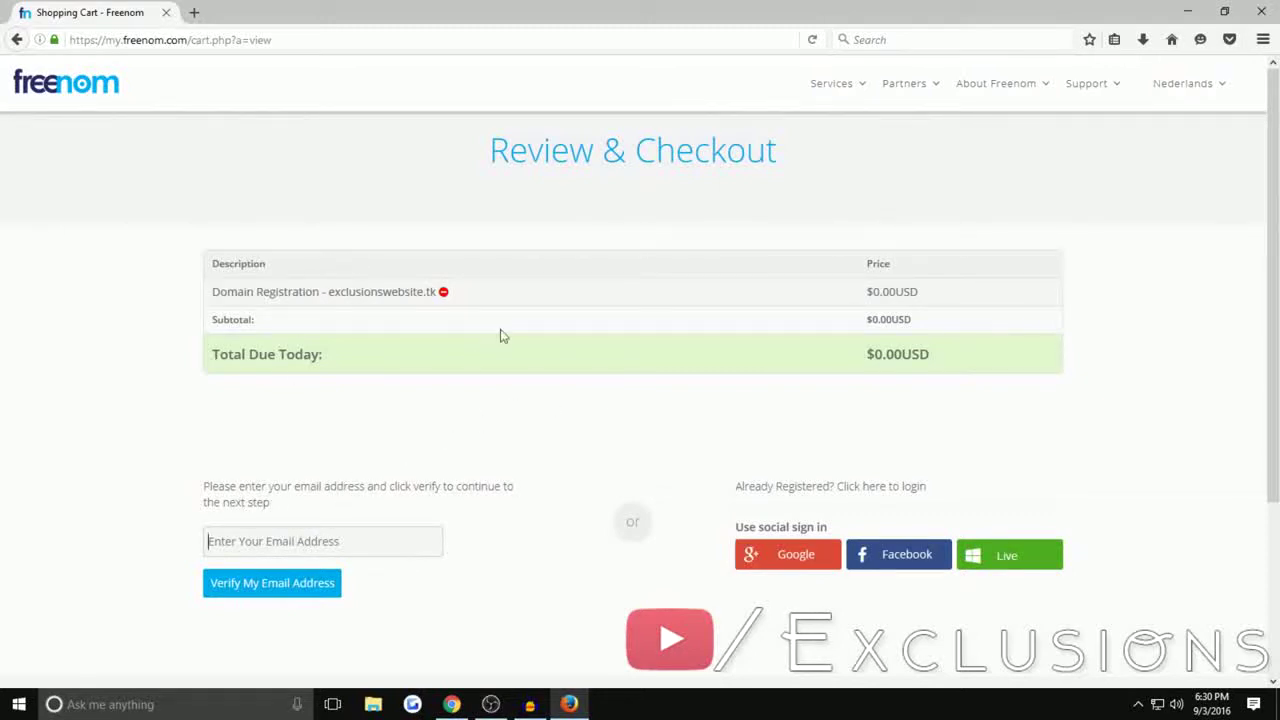
Submit the account e-mail address for verification and copy the link from the Freenom Email Verification message in the Chrome mailbox
key(ctrl+v)
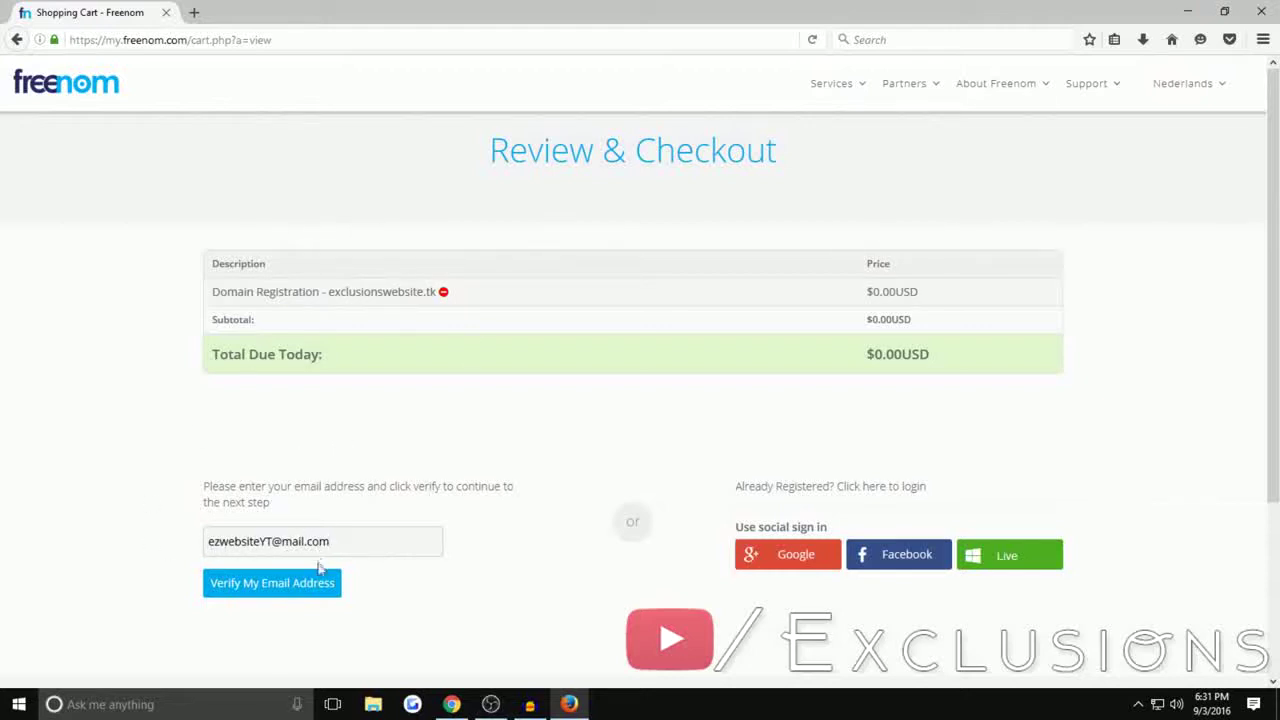
click(306, 586)
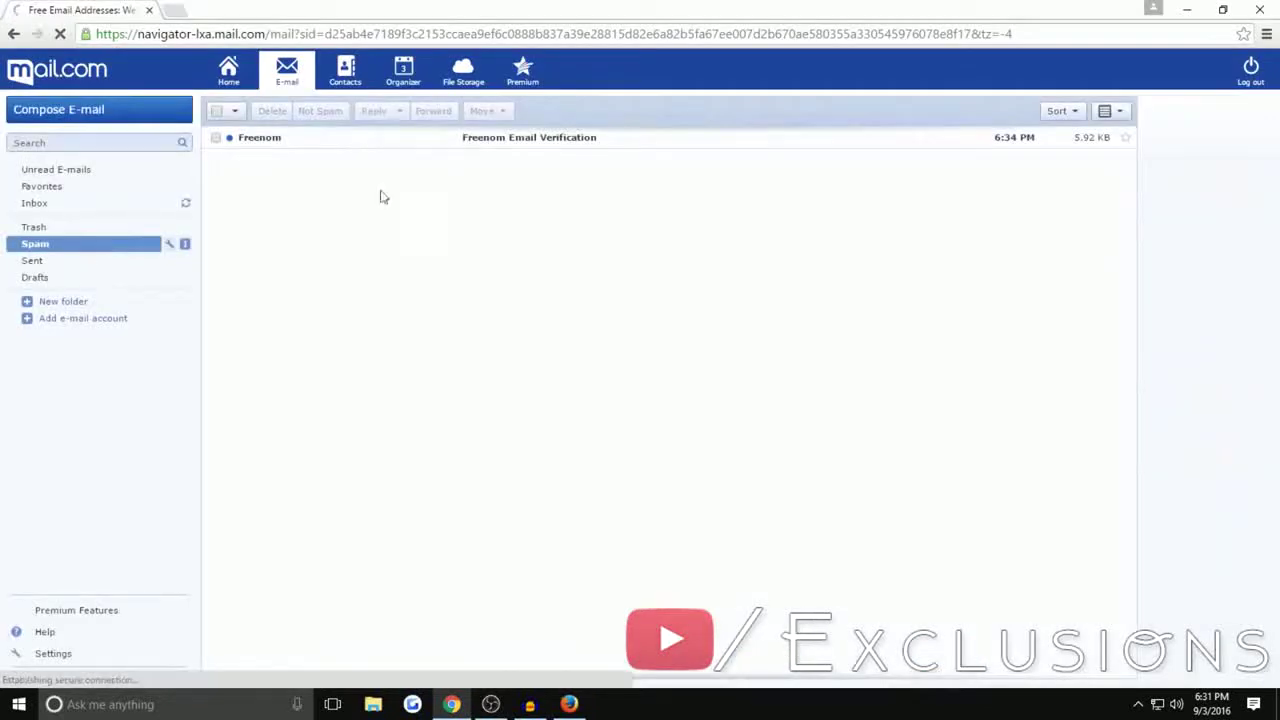
double_click(527, 143)
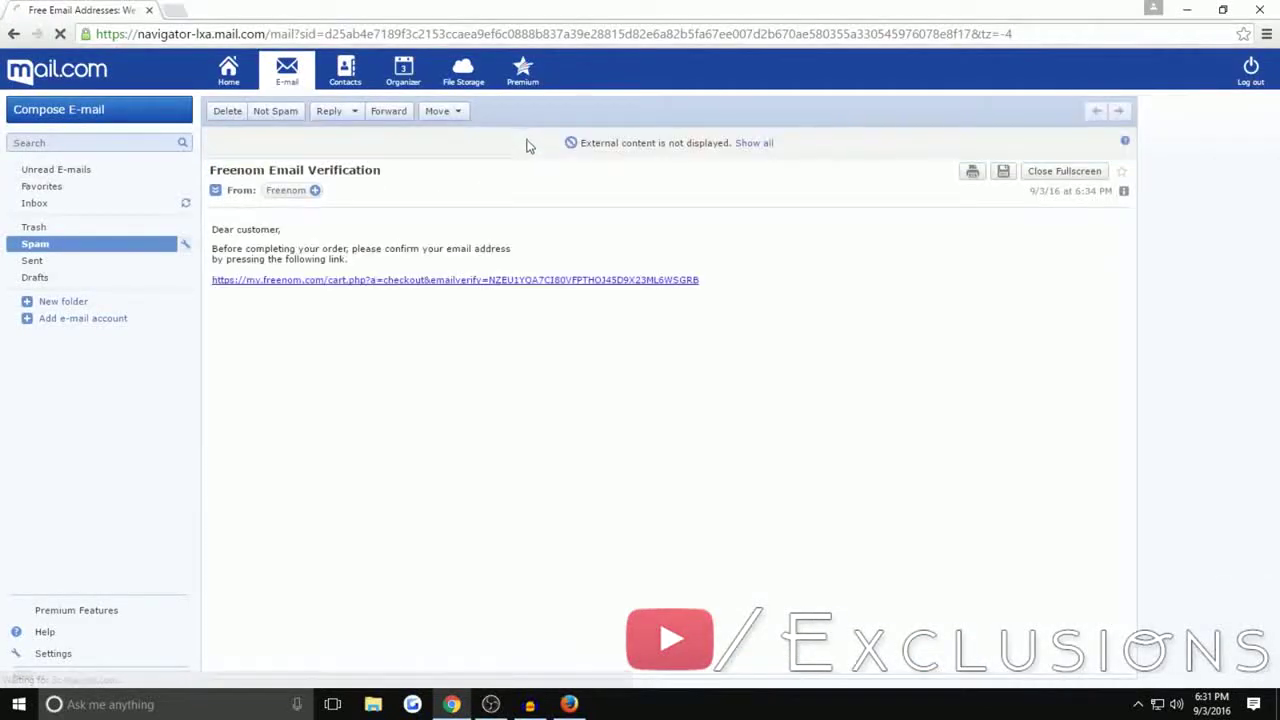
right_click(311, 282)
click(366, 378)
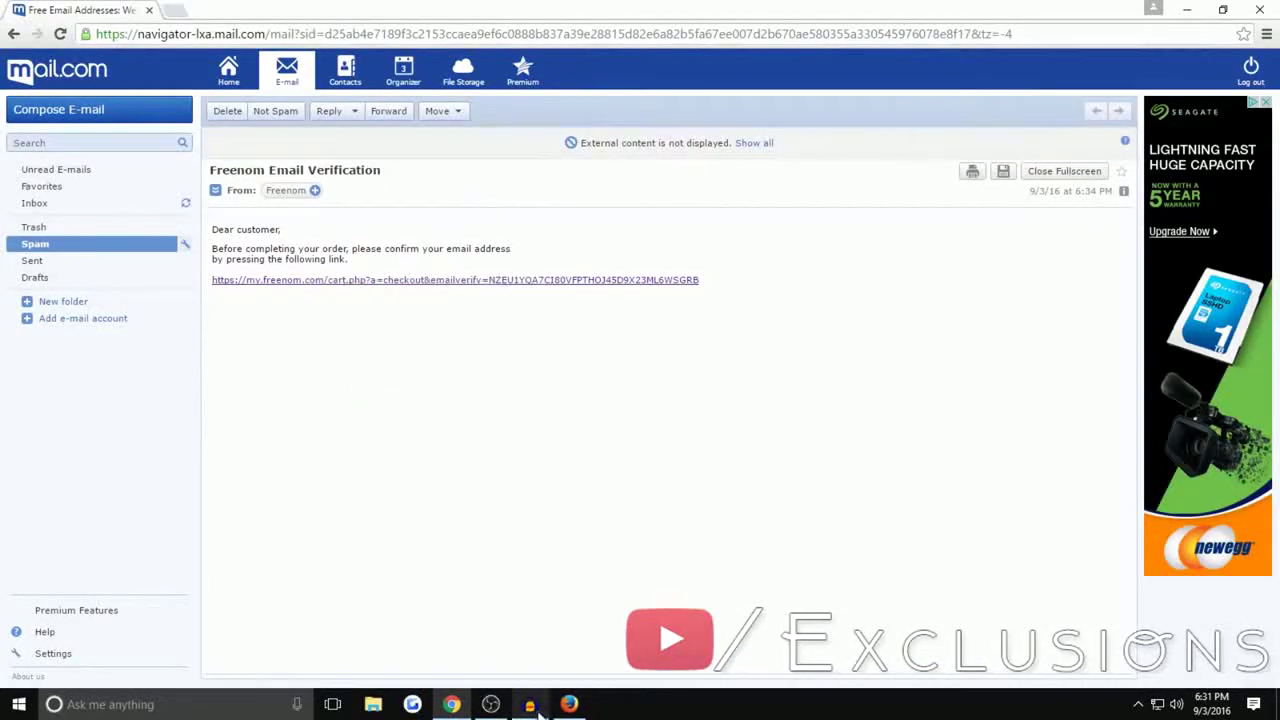
Switch to Firefox, open the copied e-mail verification link in a new tab, and review the Your Details form
key(alt+Tab)
click(194, 12)
key(ctrl+v)
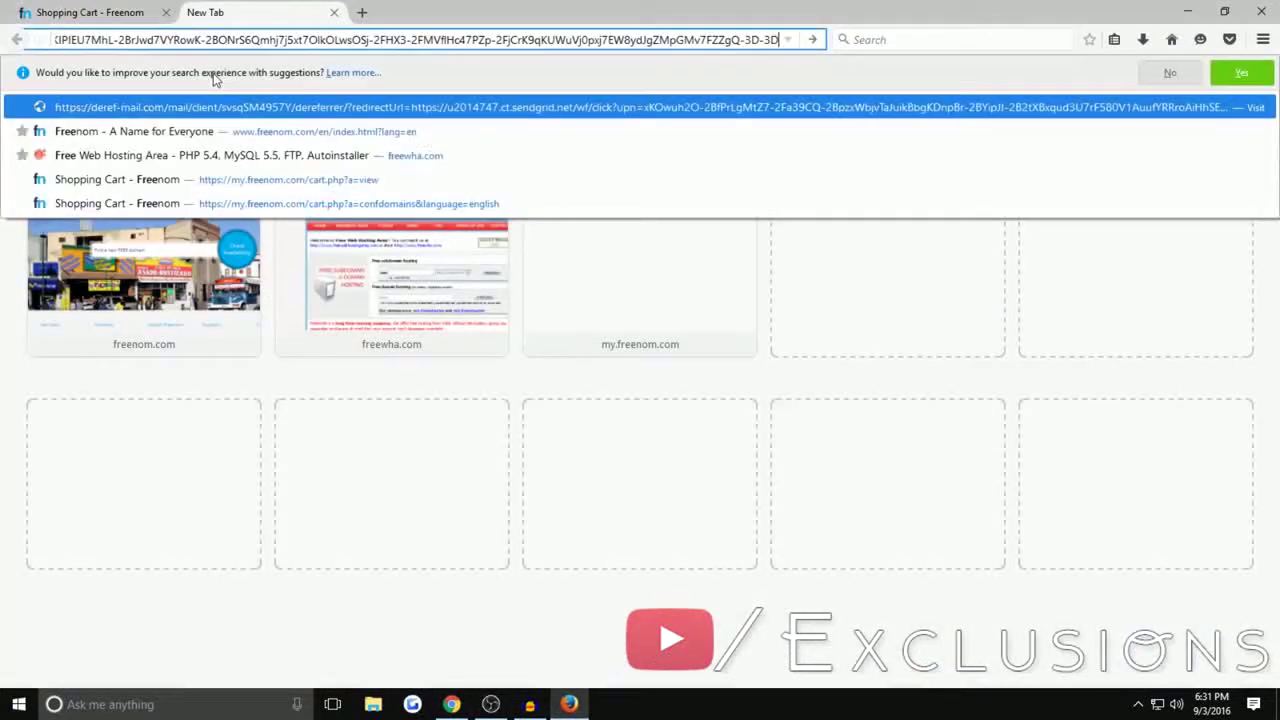
key(Return)
scroll(806, 215, down, 4)
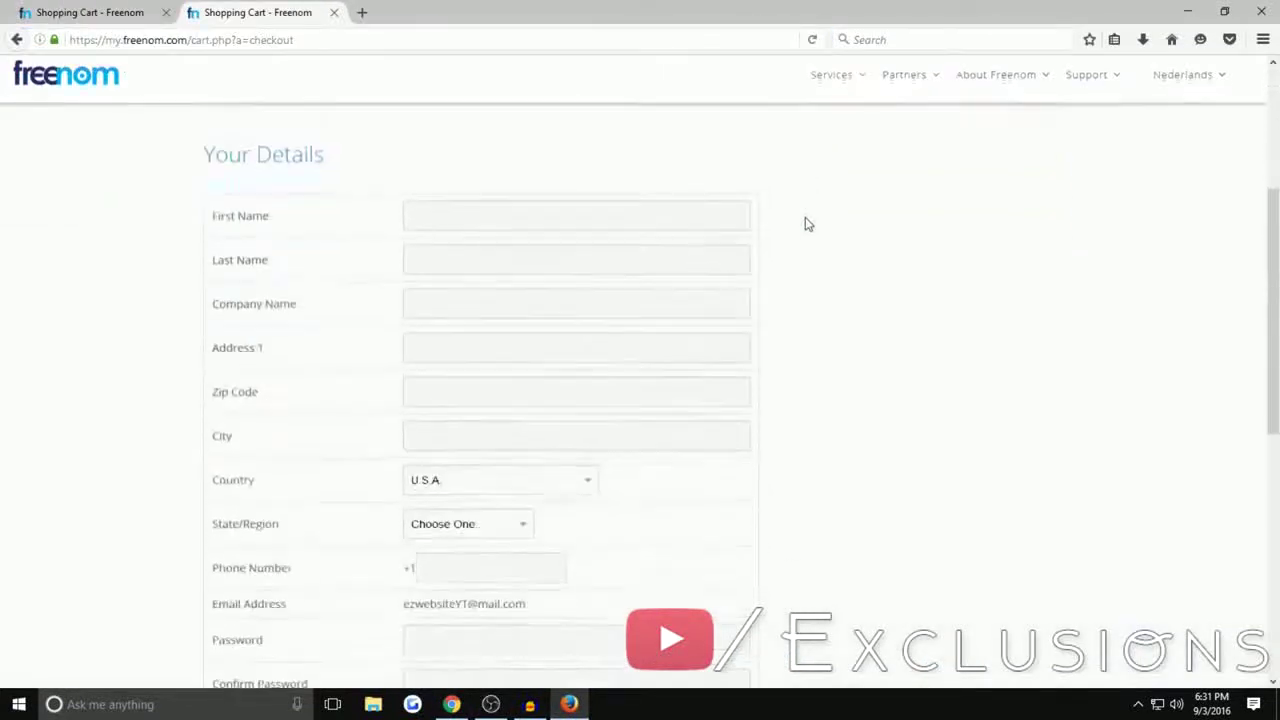
scroll(570, 237, up, 2)
scroll(489, 271, down, 3)
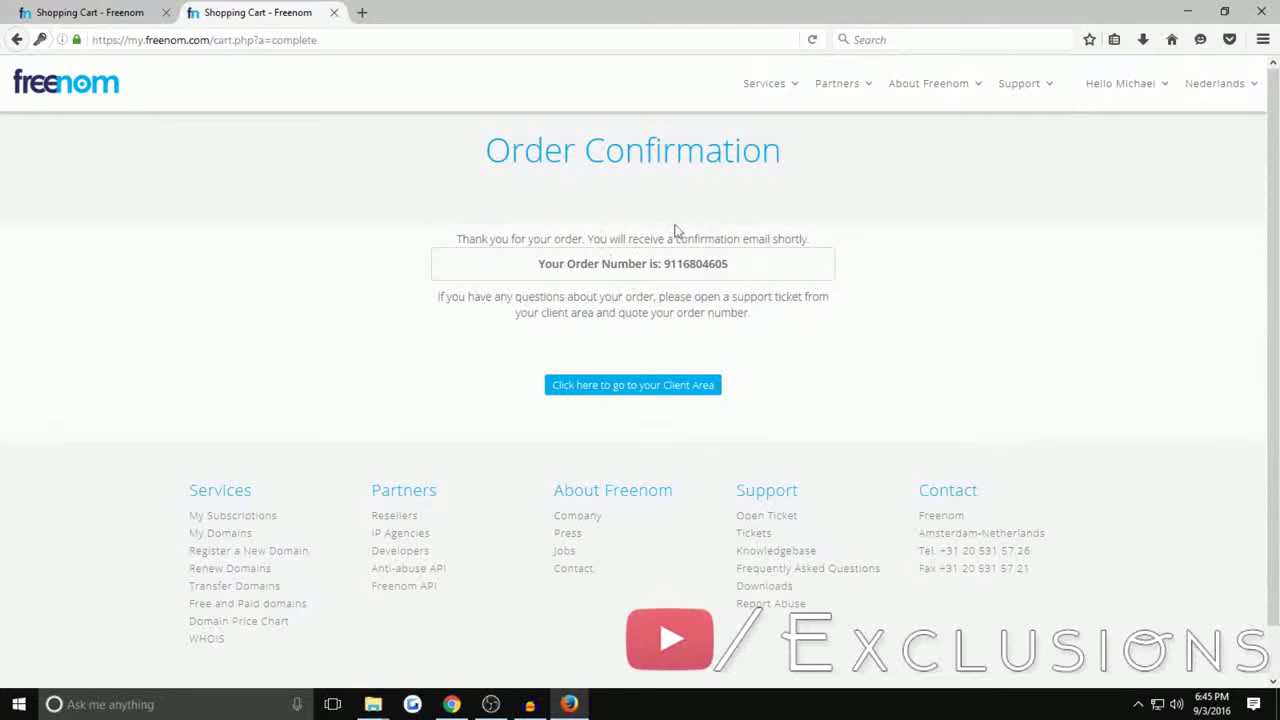
Go from the order confirmation to the My Domains list and open the management page of exclusionswebsite.tk
click(663, 390)
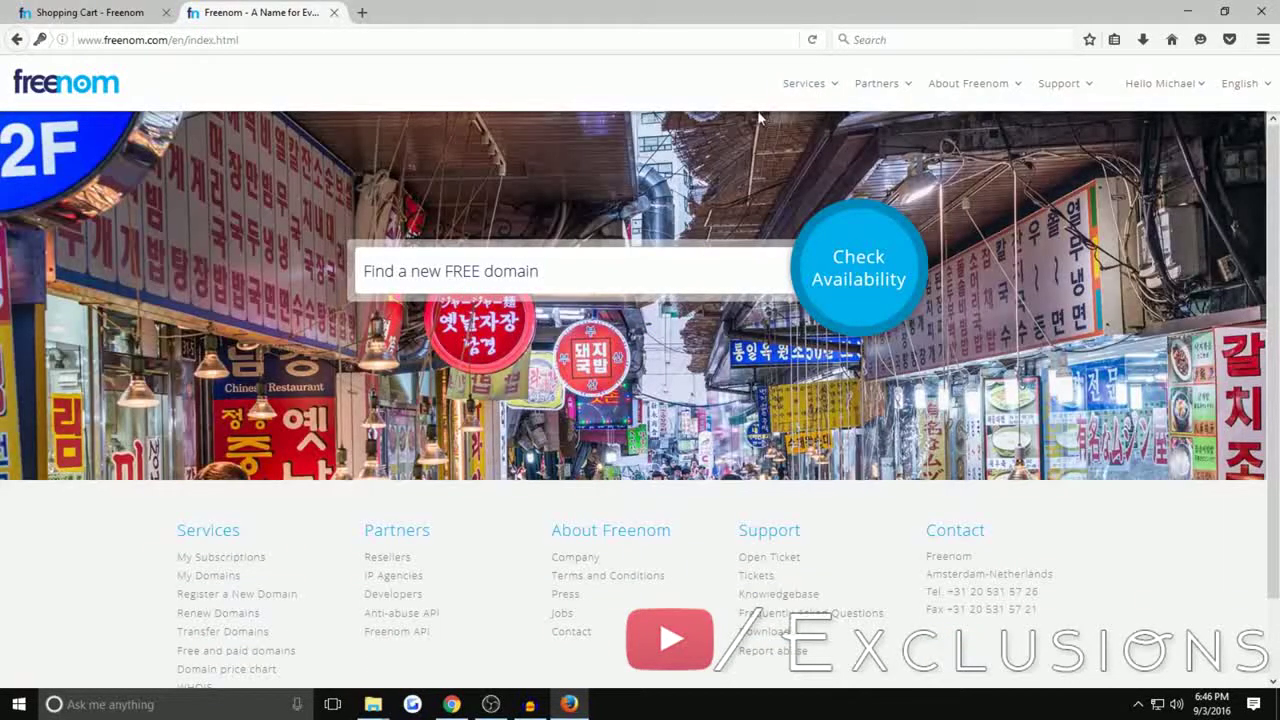
mouse_move(809, 86)
click(820, 165)
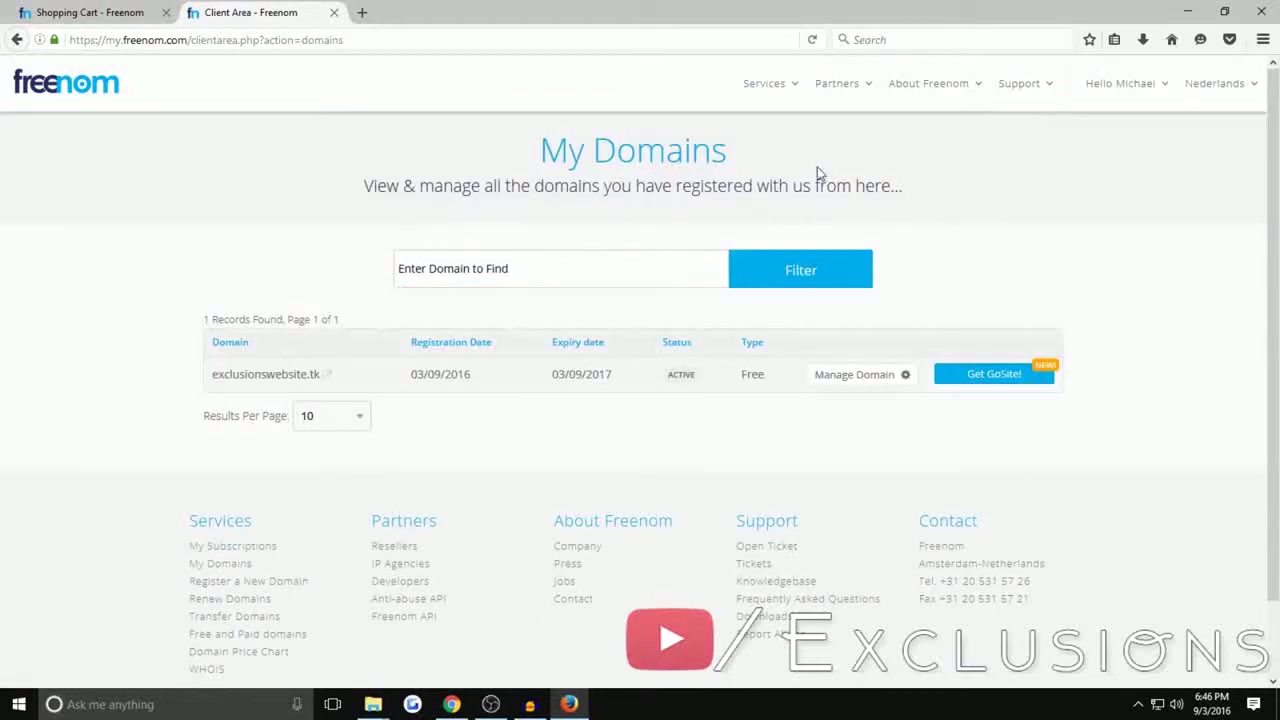
click(848, 384)
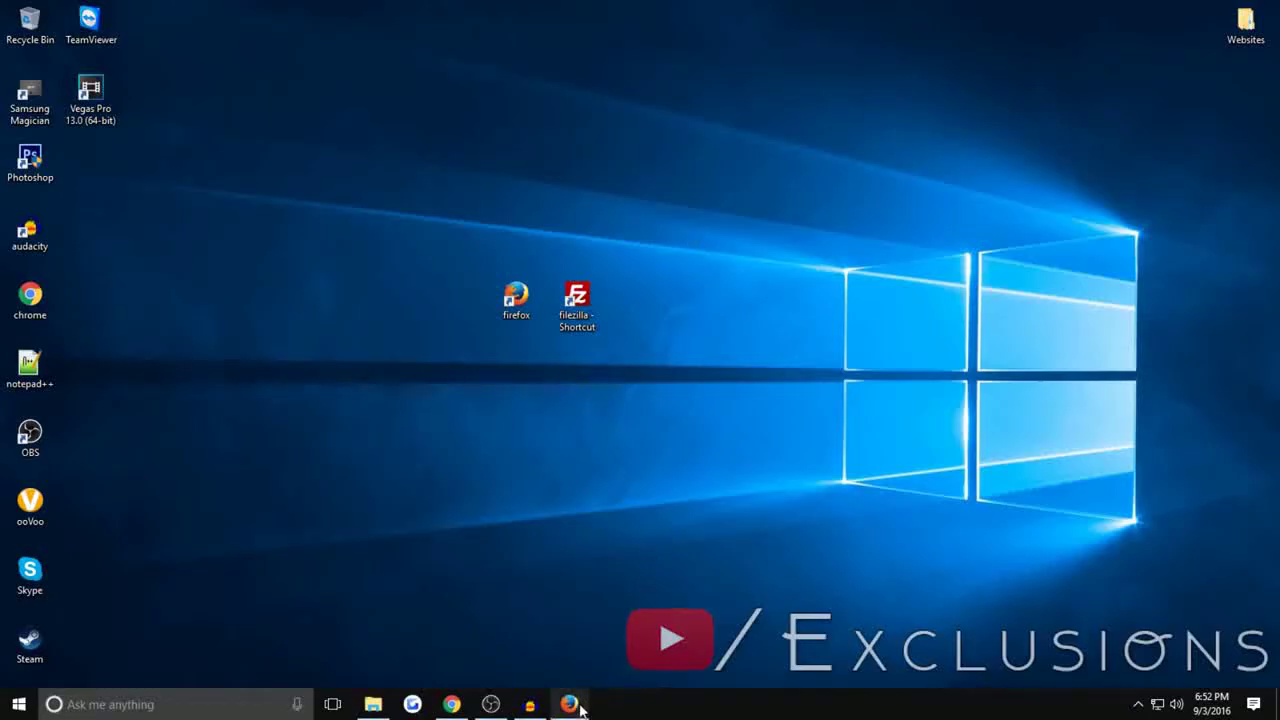
Bring Firefox back up and open freewha.com in a new tab
click(570, 704)
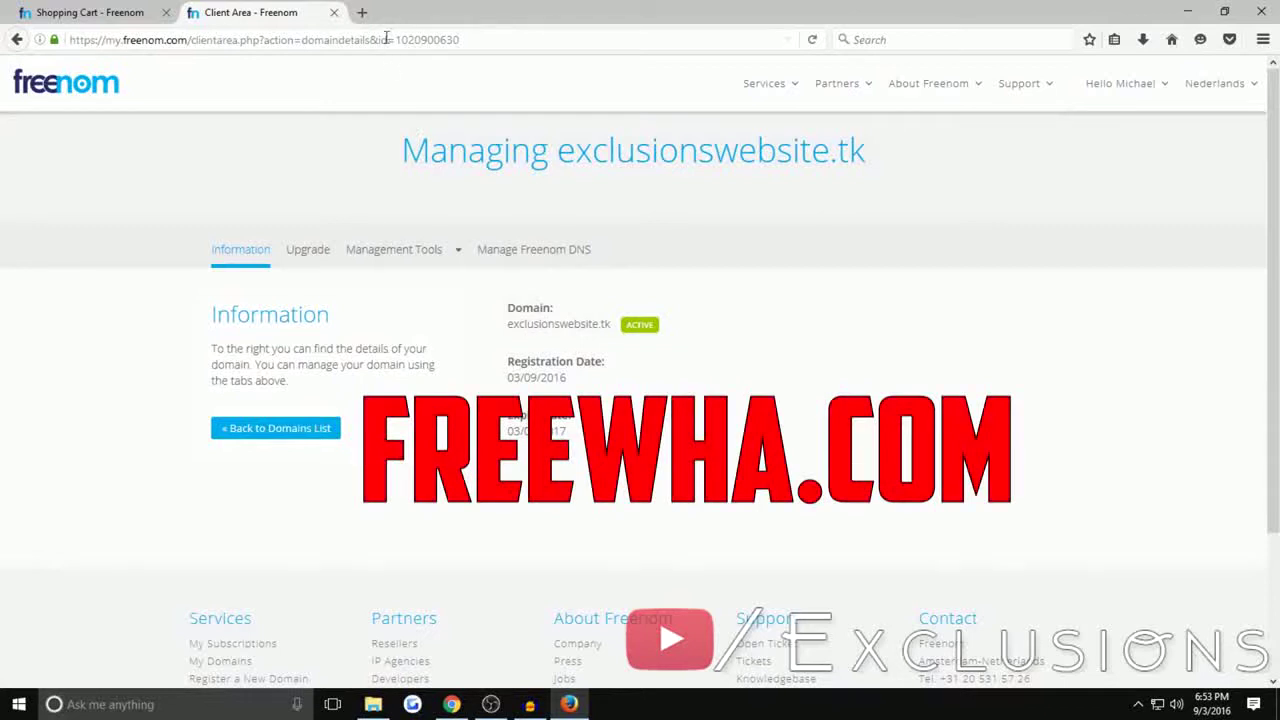
click(362, 12)
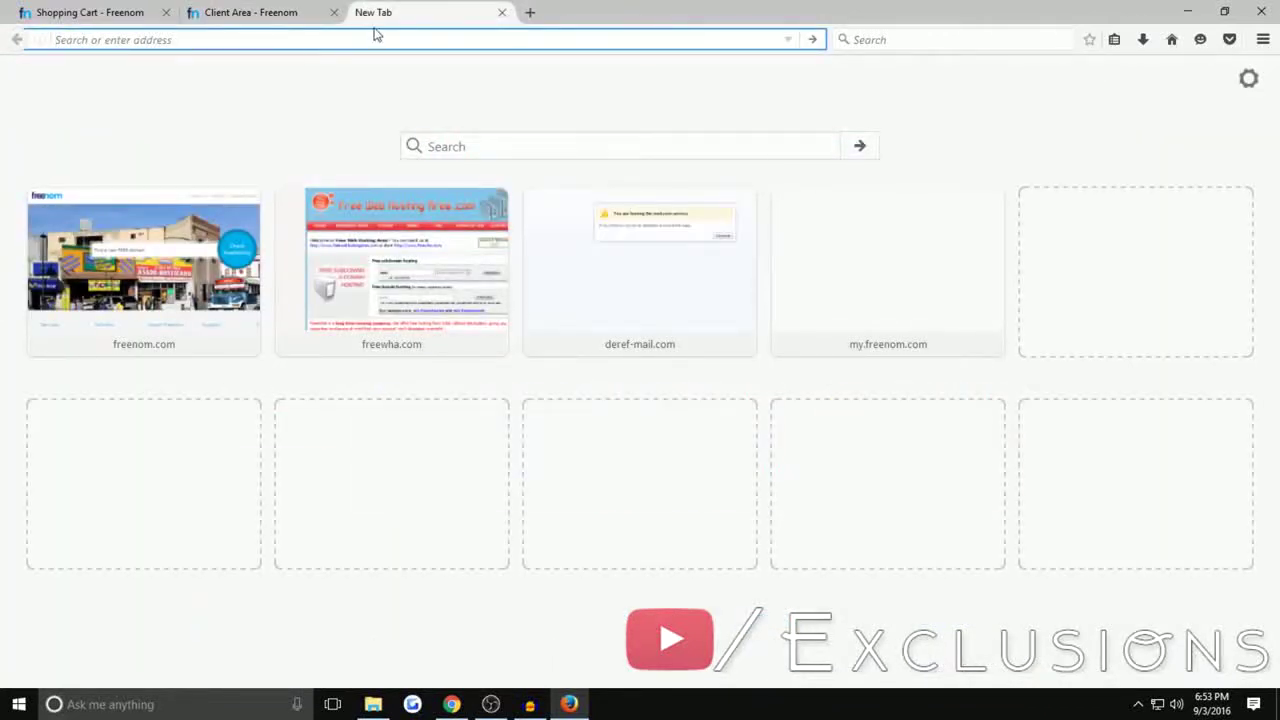
text(f)
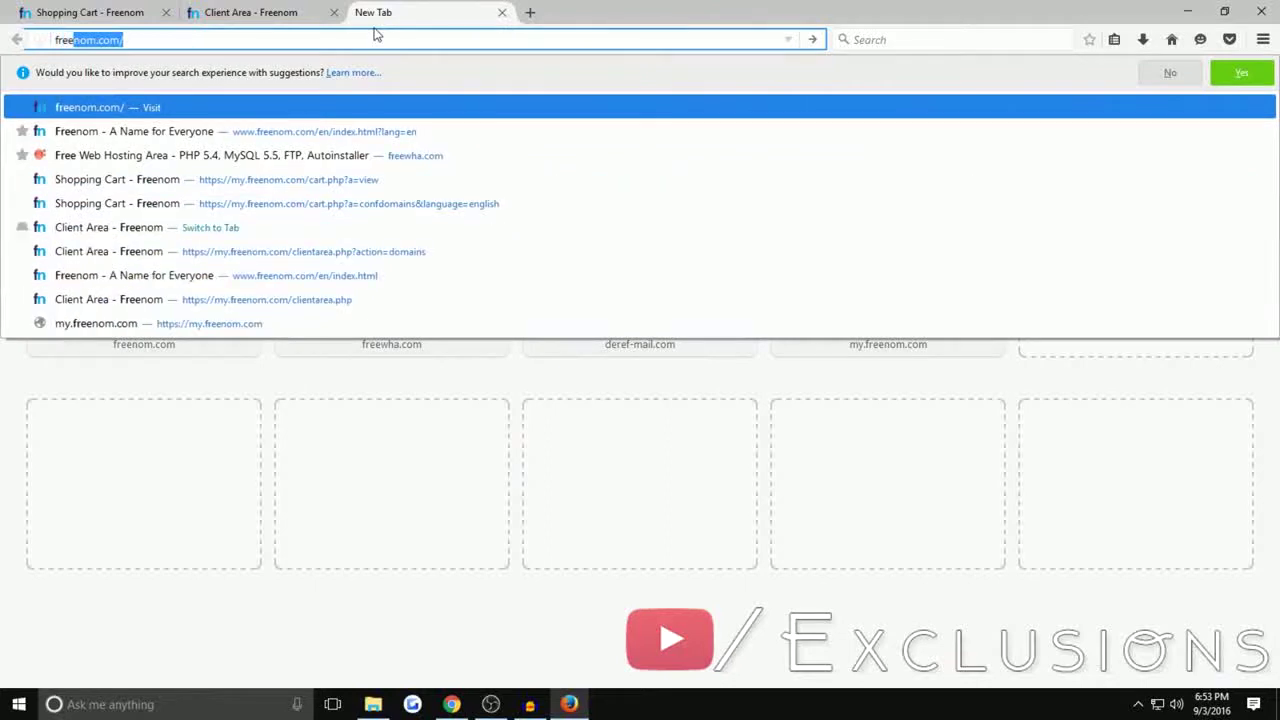
text(reewha.)
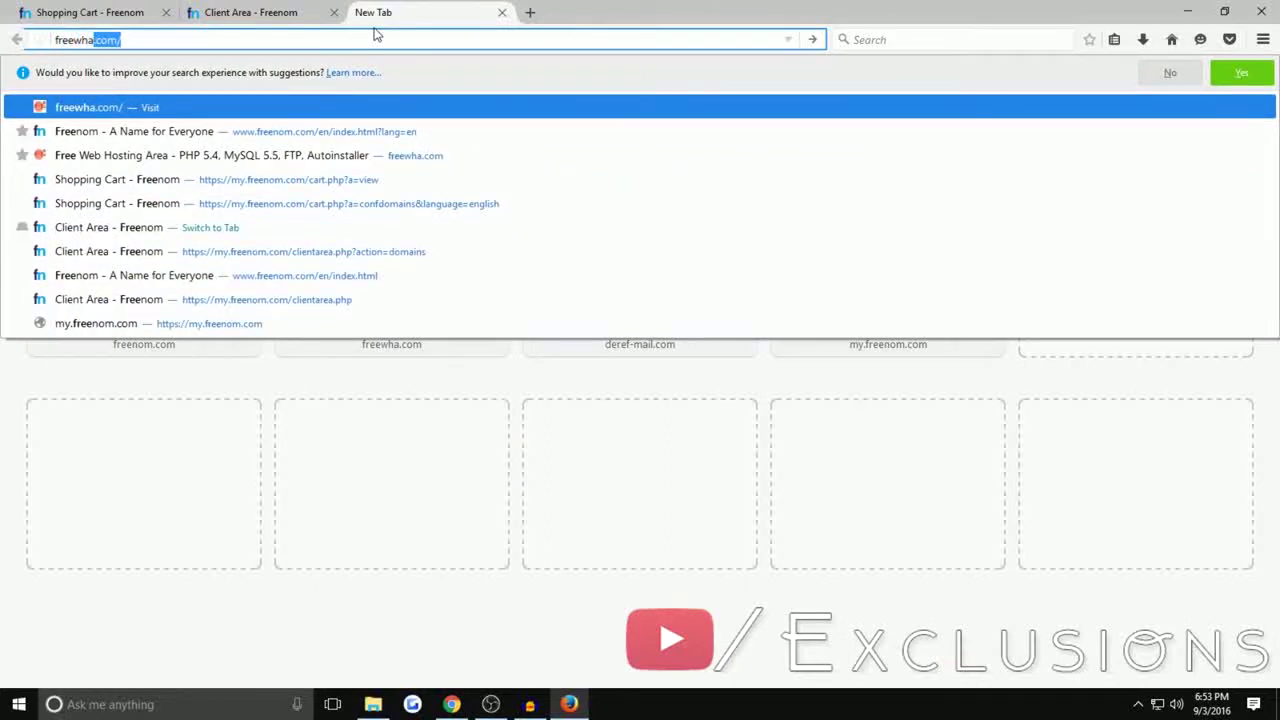
text(c)
key(Return)
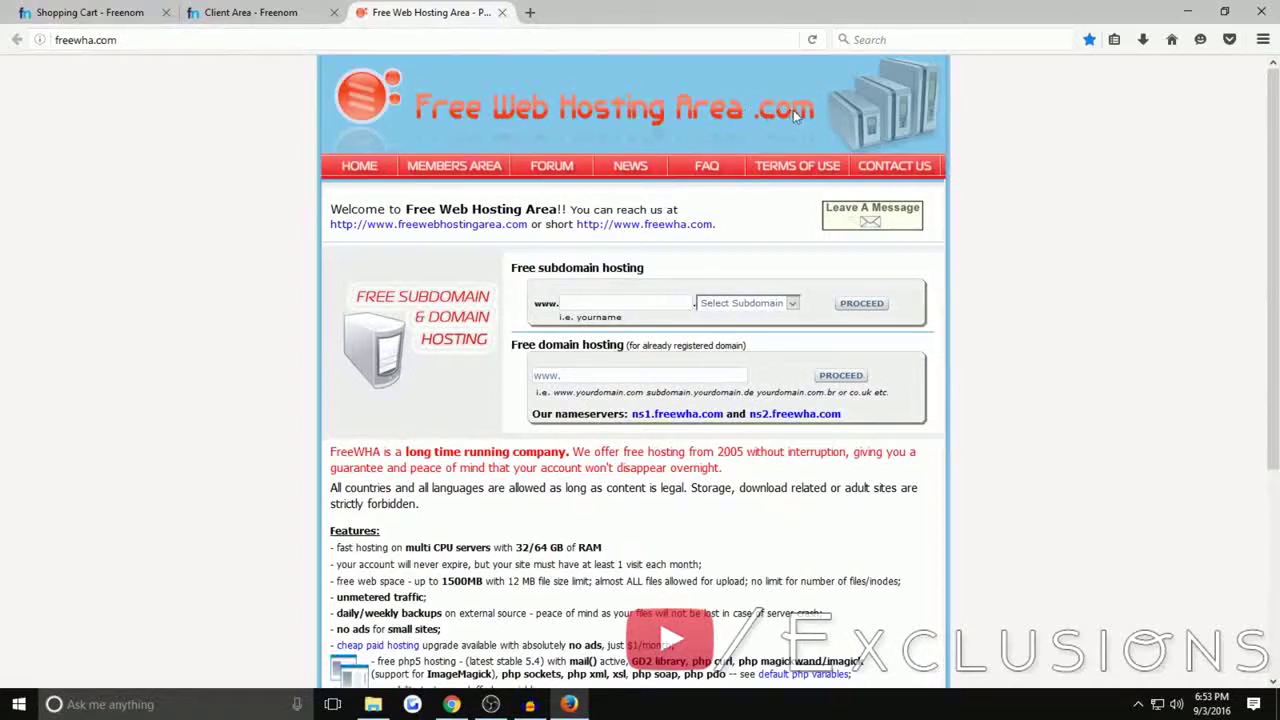
Examine the hosting features and highlight the free domain hosting section with its nameservers
scroll(347, 217, down, 2)
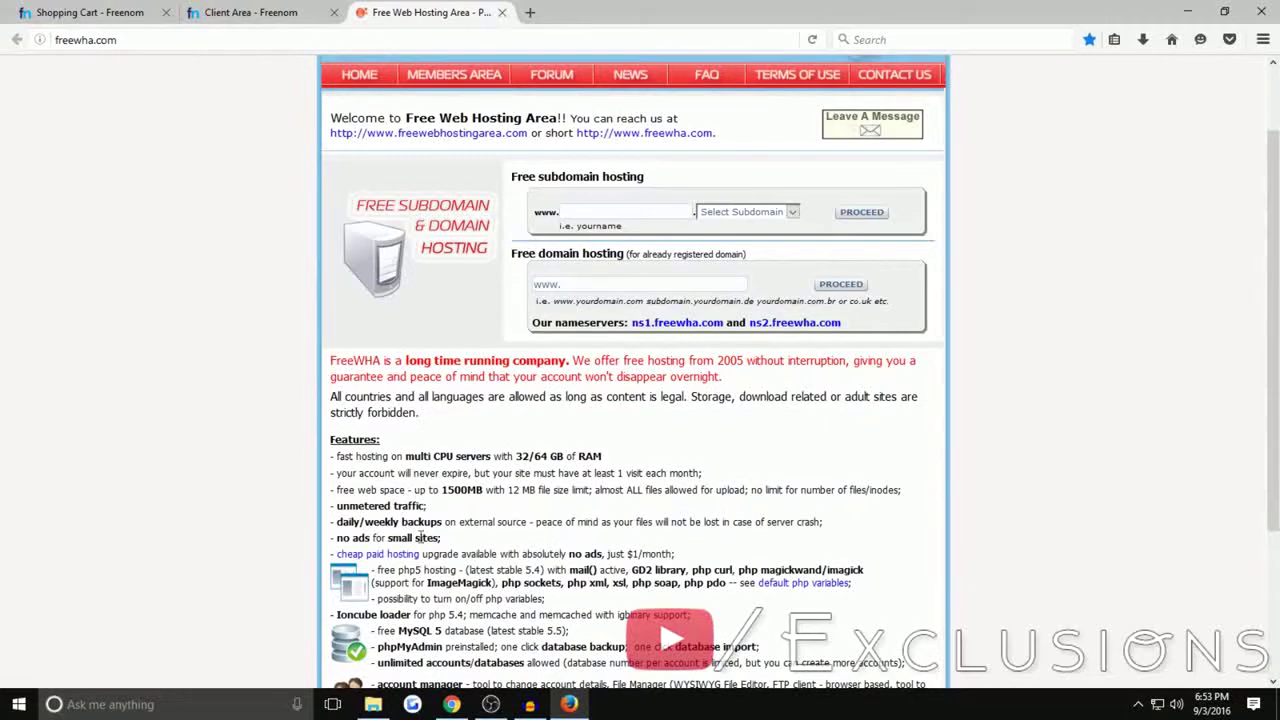
scroll(477, 455, down, 1)
scroll(602, 262, up, 3)
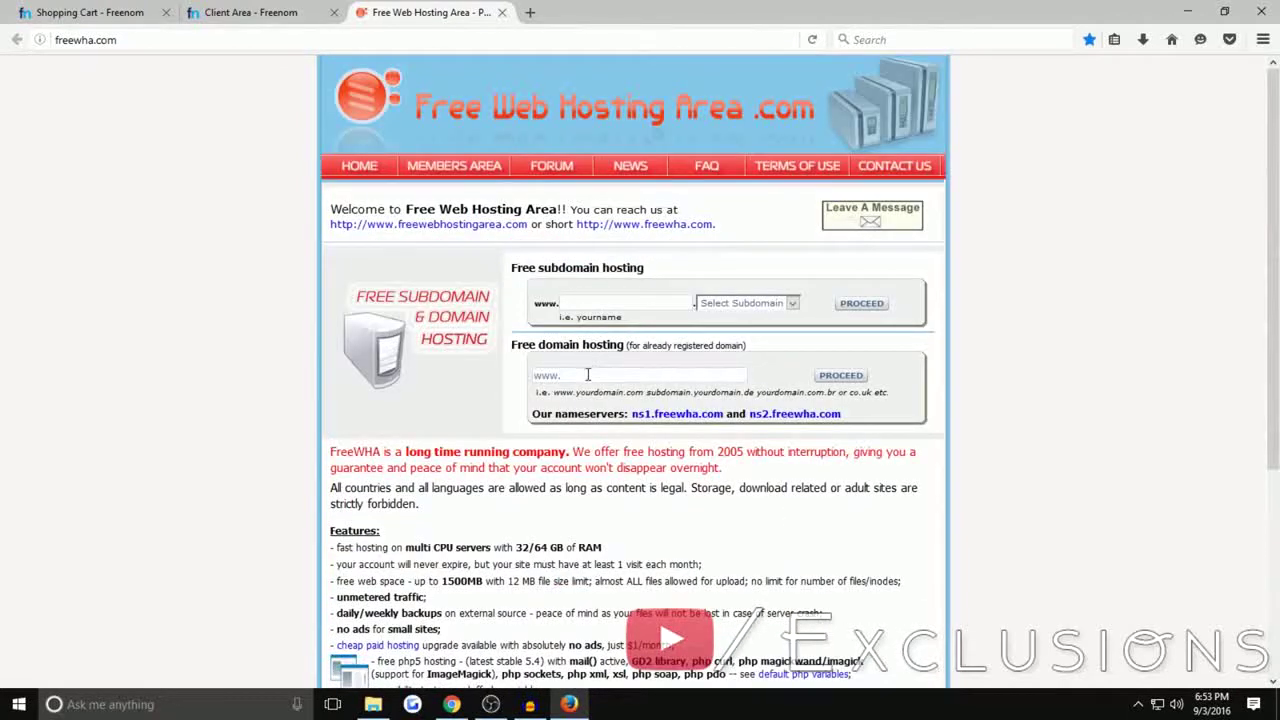
drag(508, 350, 926, 413)
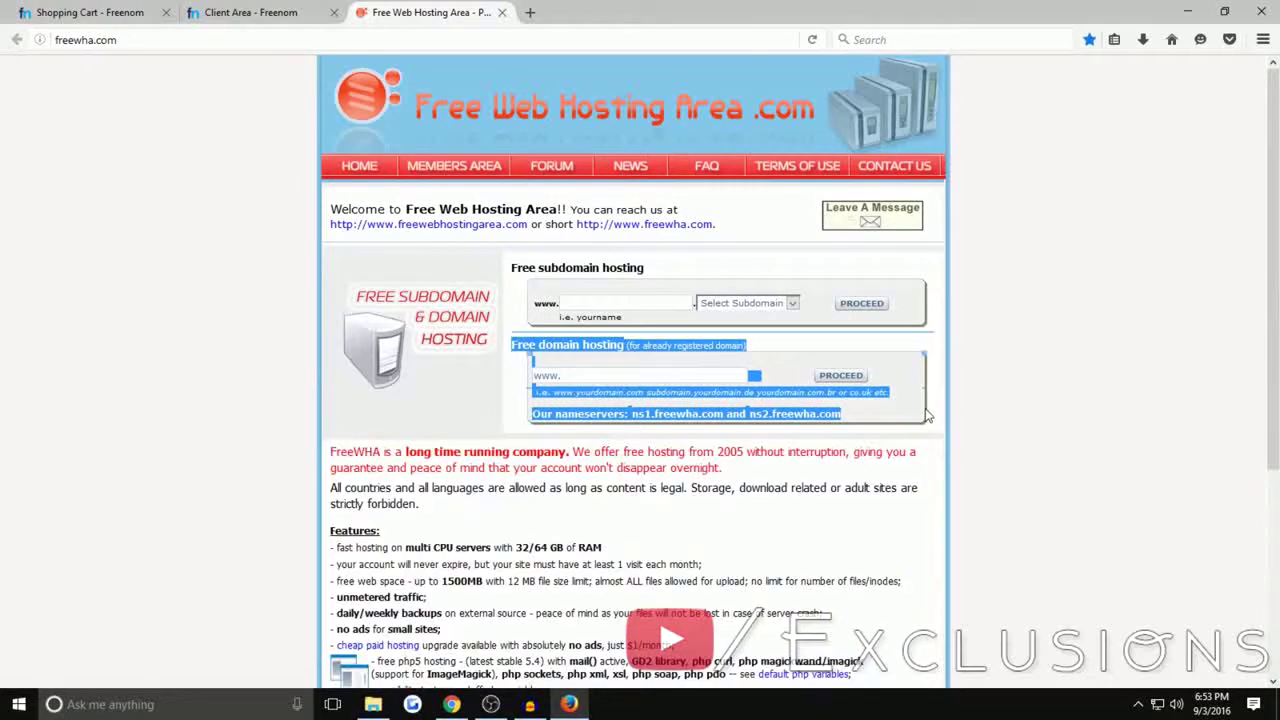
click(667, 375)
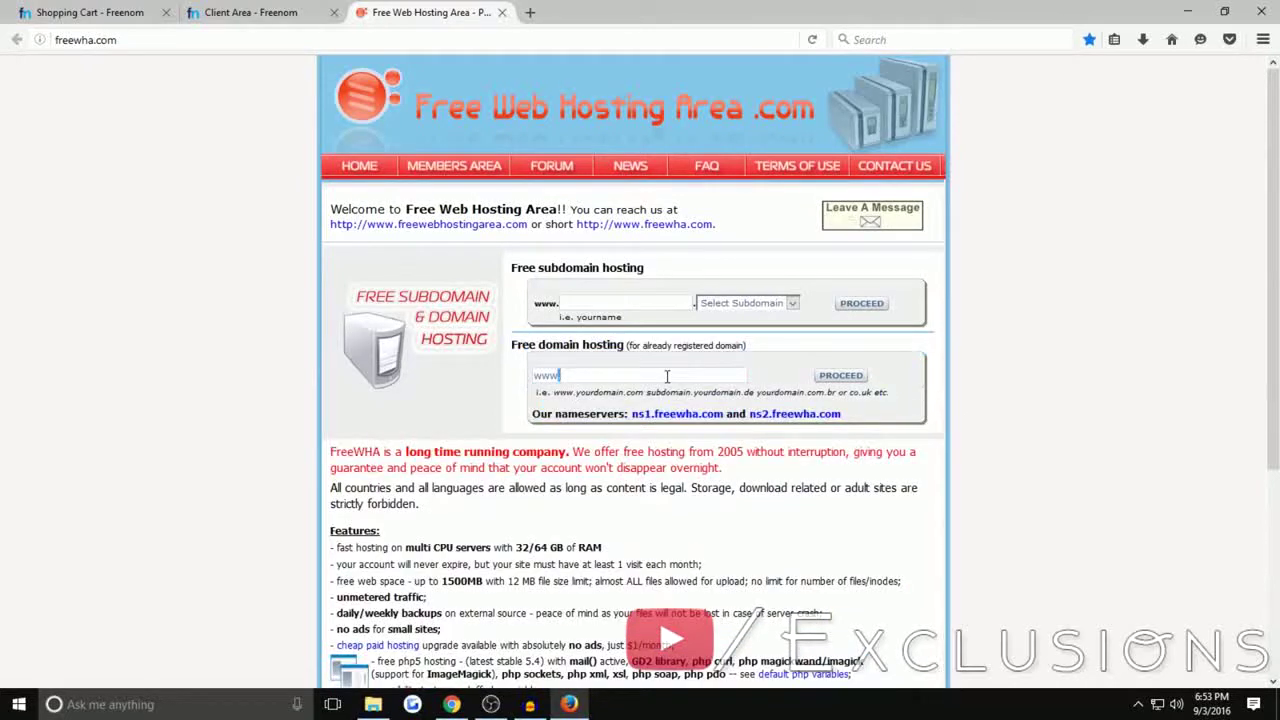
click(255, 12)
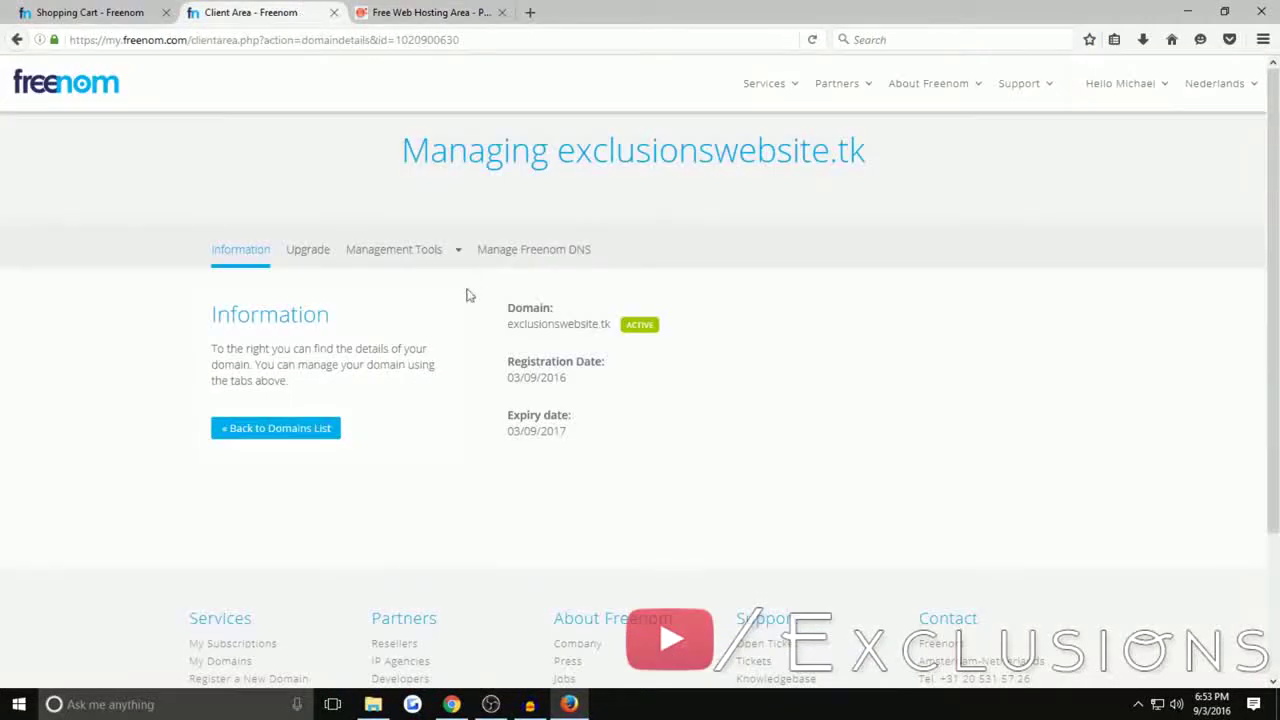
drag(507, 327, 617, 332)
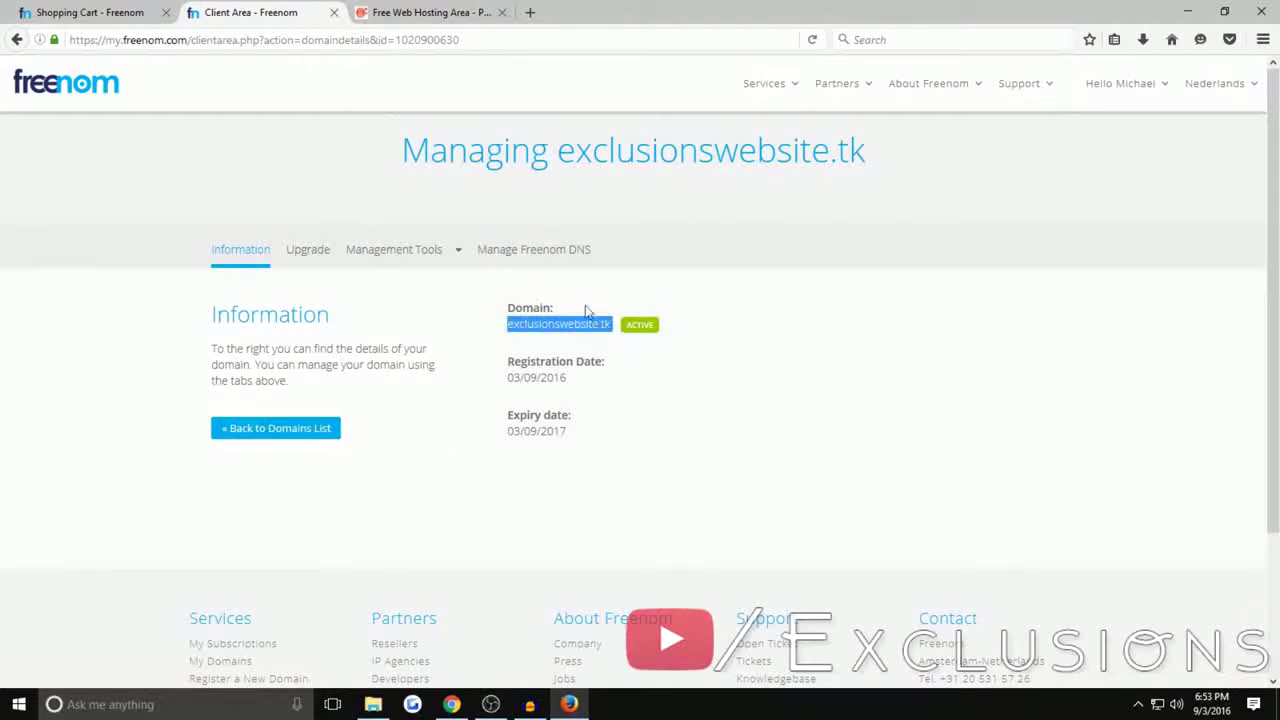
click(432, 12)
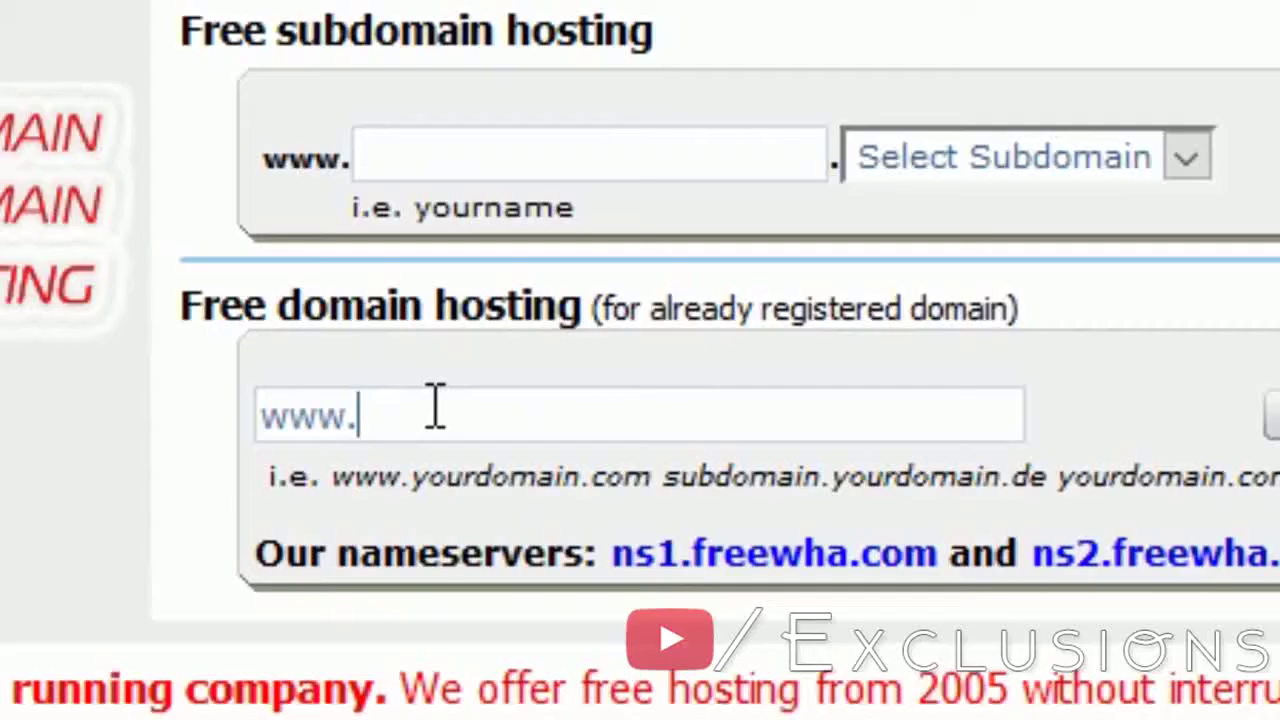
key(ctrl+v)
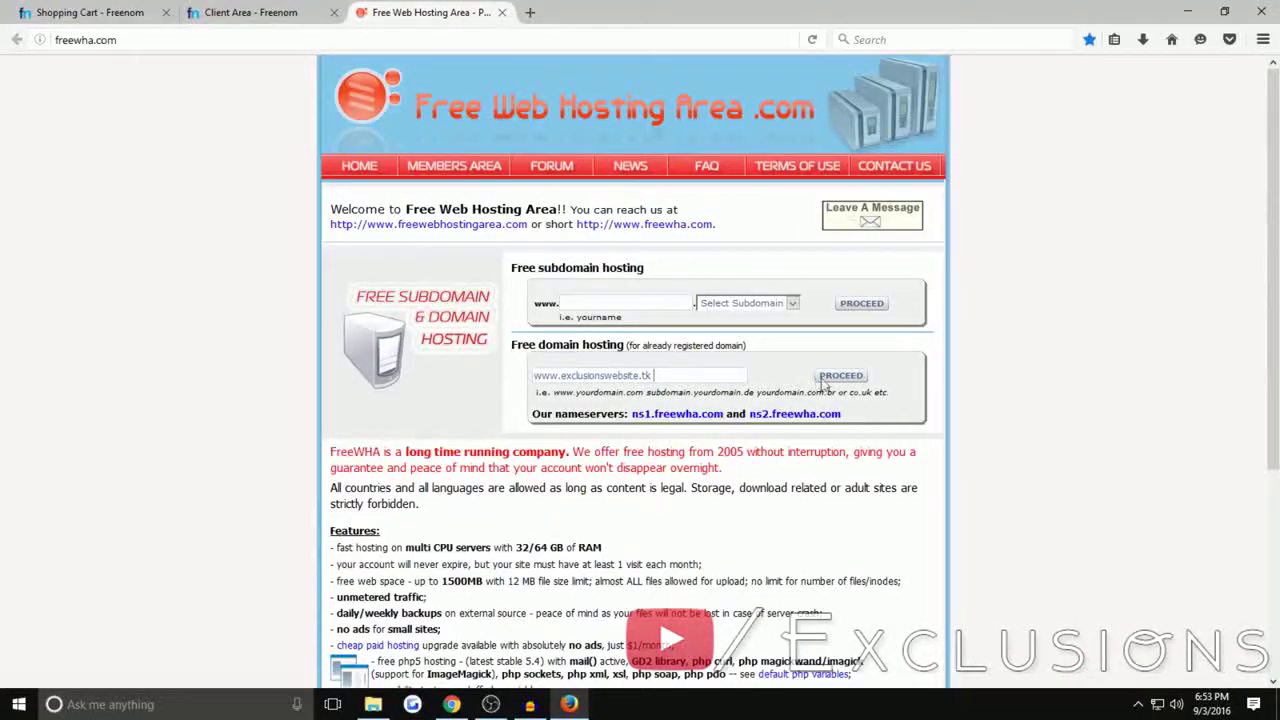
click(840, 376)
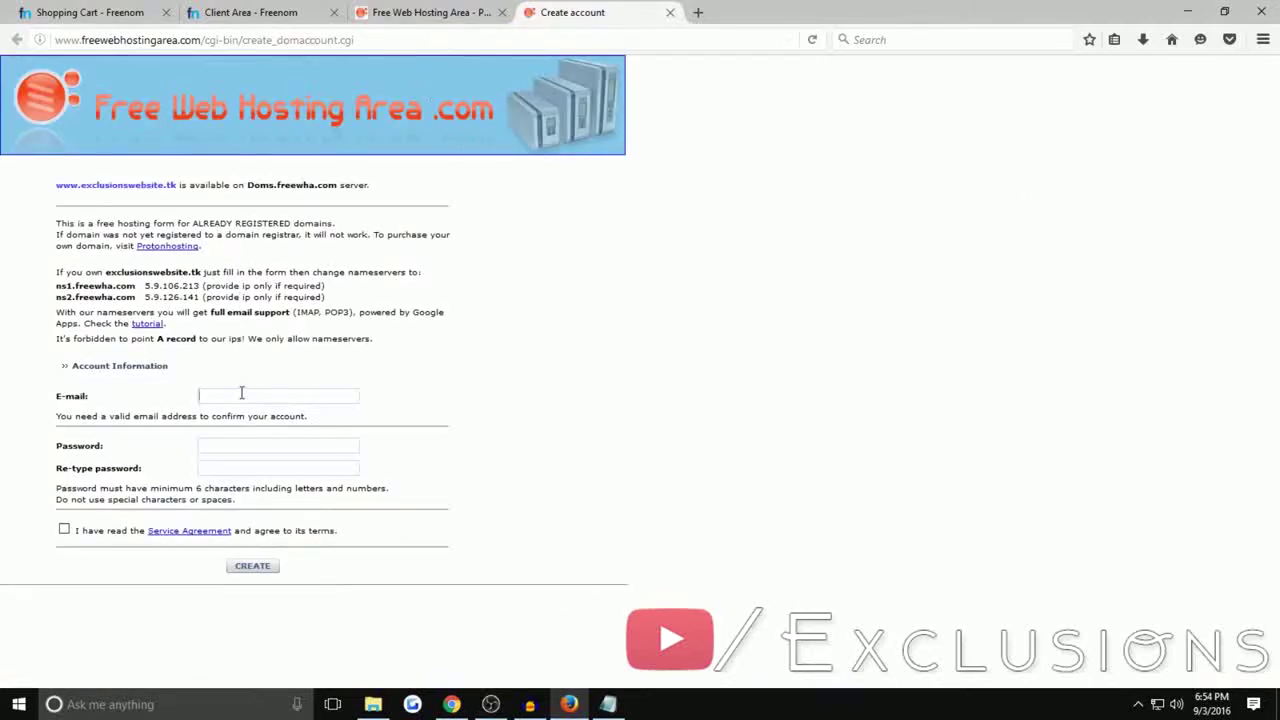
key(ctrl+v)
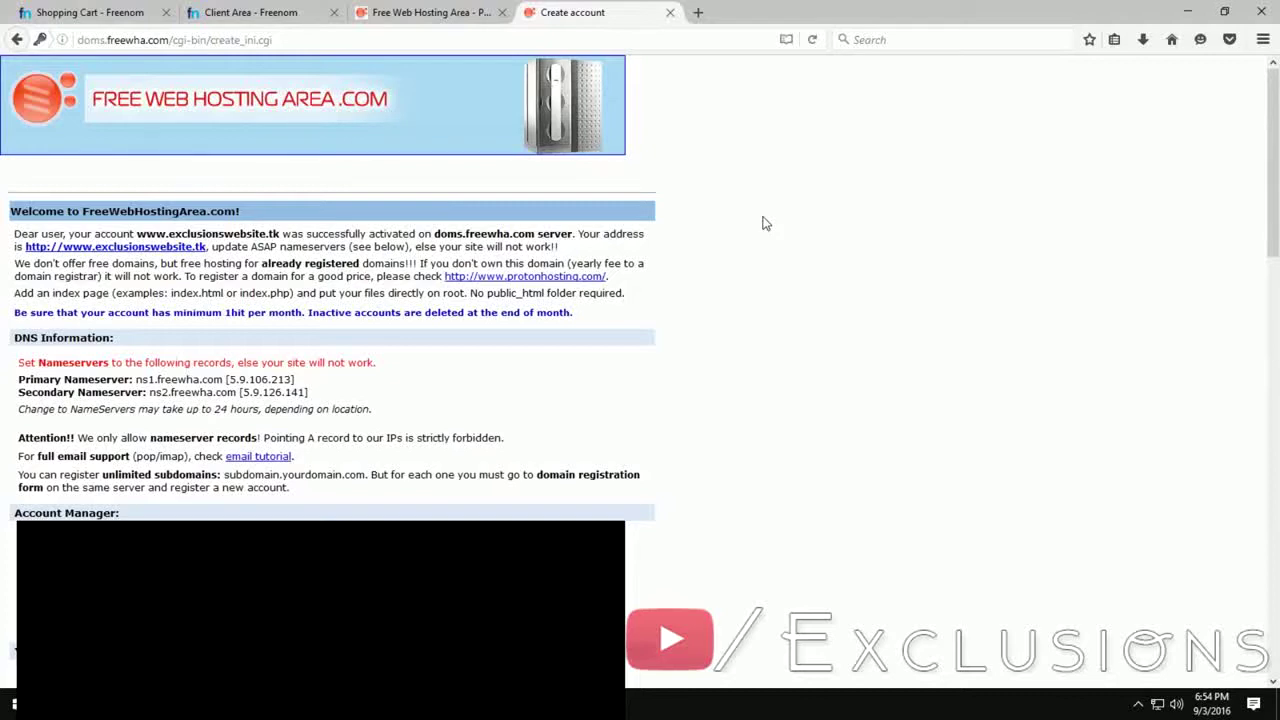
Save the account confirmation page to the Desktop as a complete web page named Website information
right_click(763, 223)
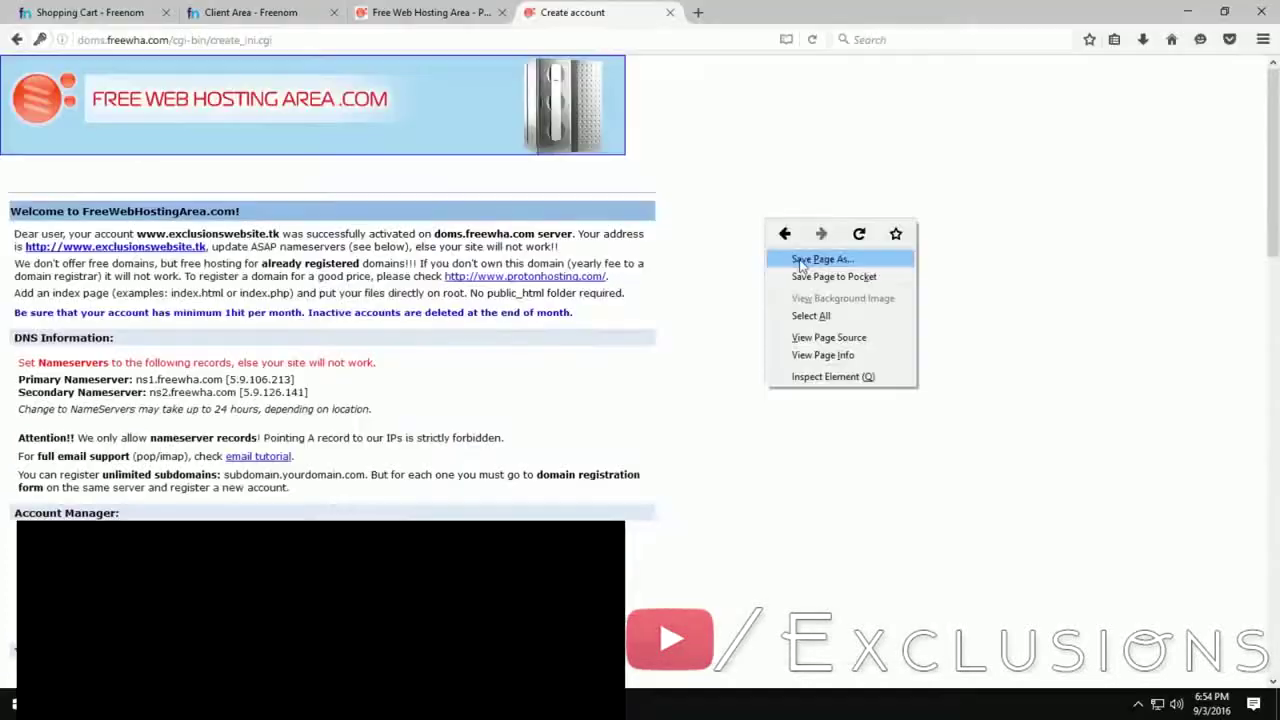
click(801, 261)
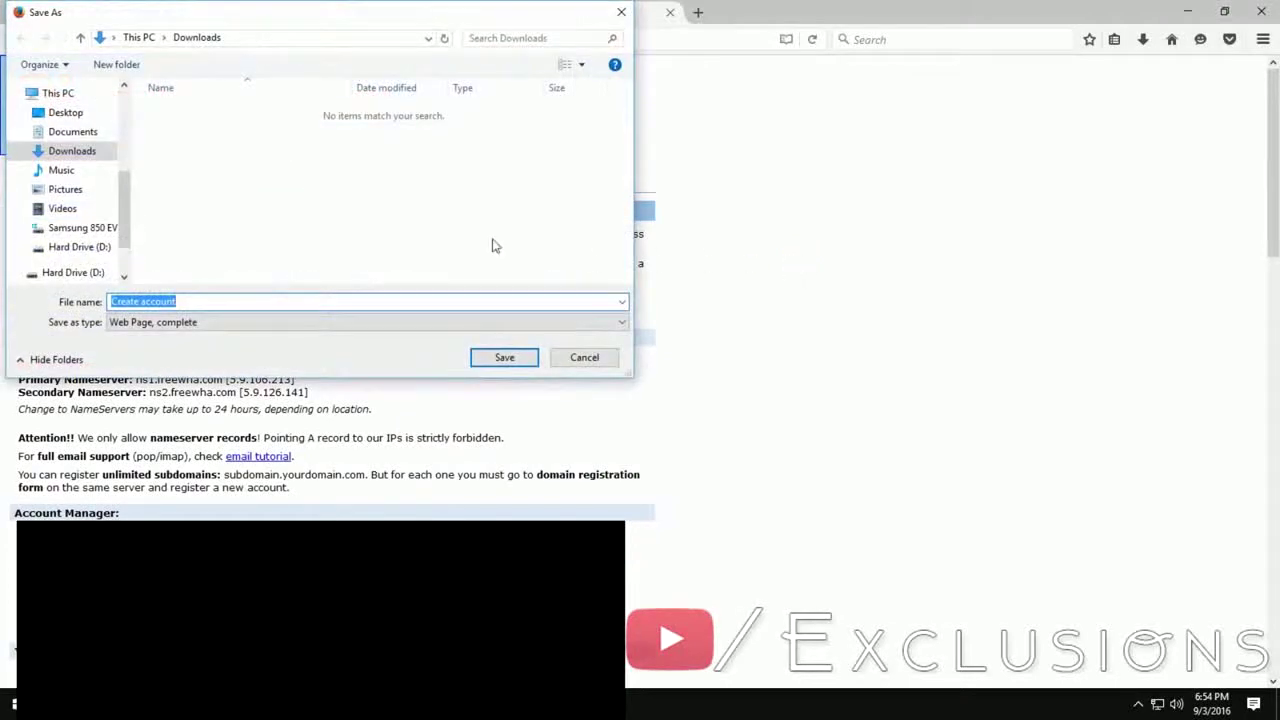
click(62, 113)
click(168, 302)
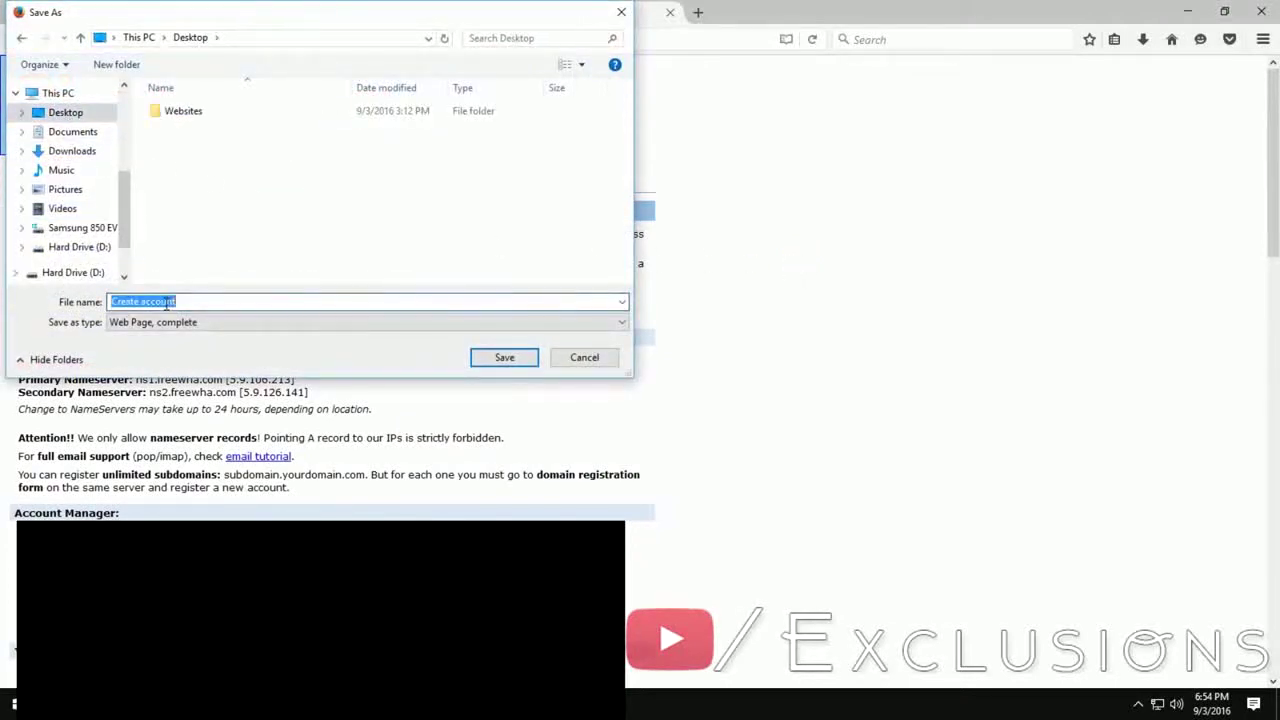
text(Website)
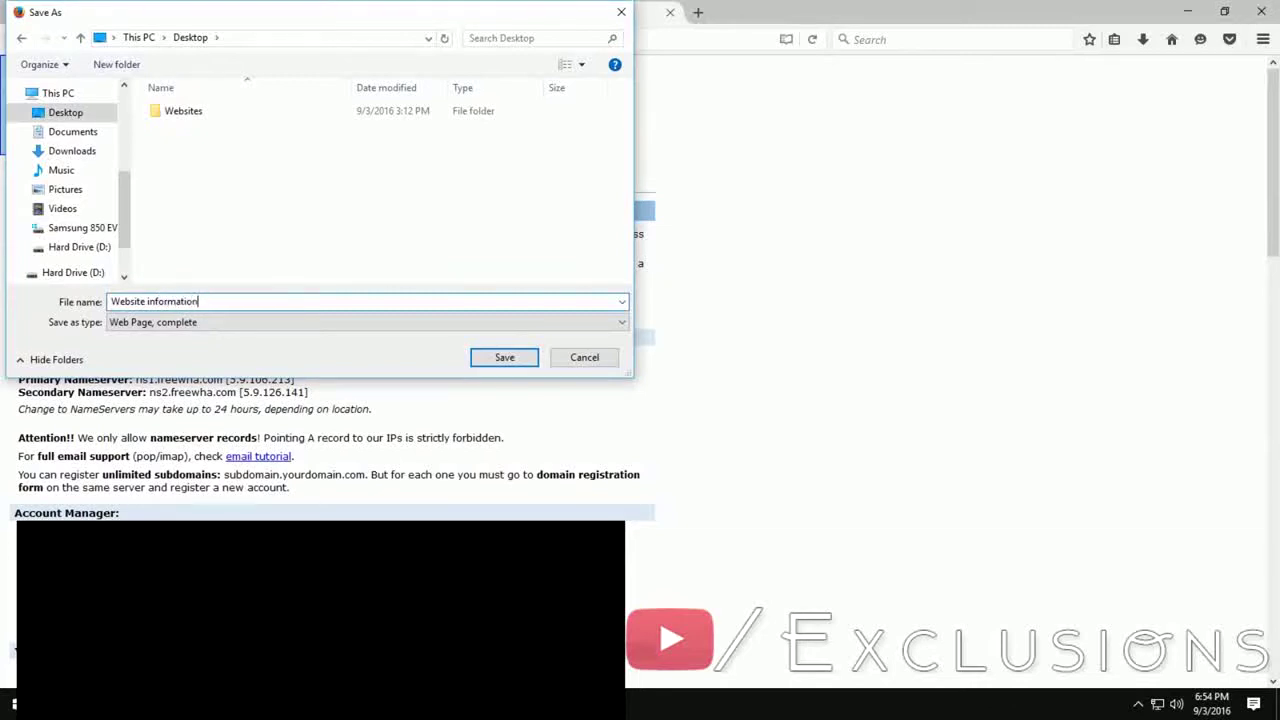
key(Return)
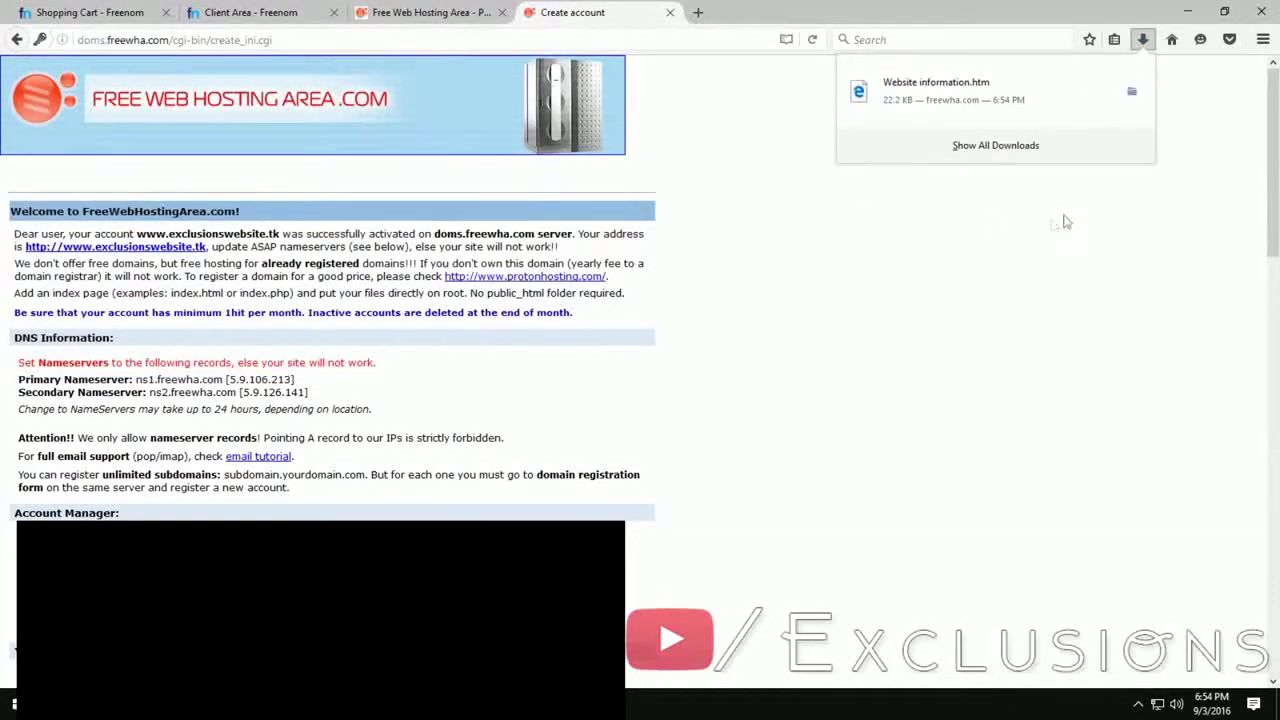
click(985, 270)
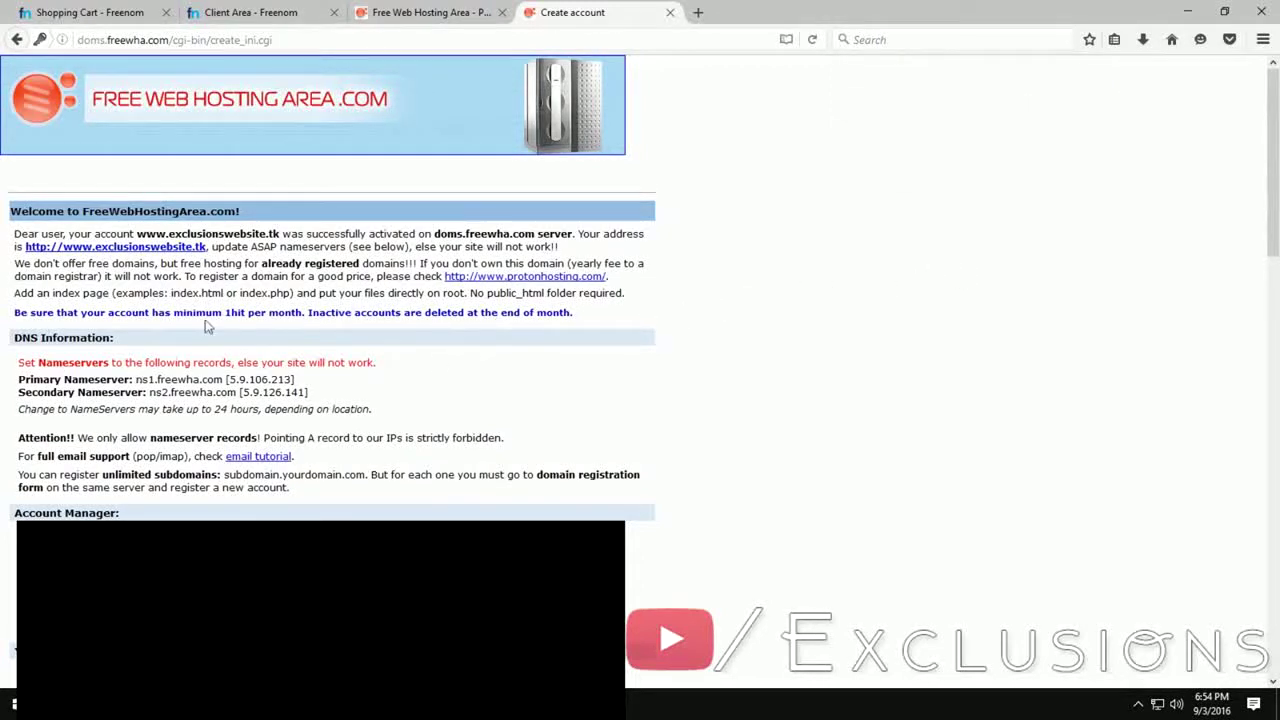
Copy the primary nameserver ns1.freewha.com and open the nameserver settings of exclusionswebsite.tk at Freenom
drag(17, 367, 226, 380)
key(ctrl+c)
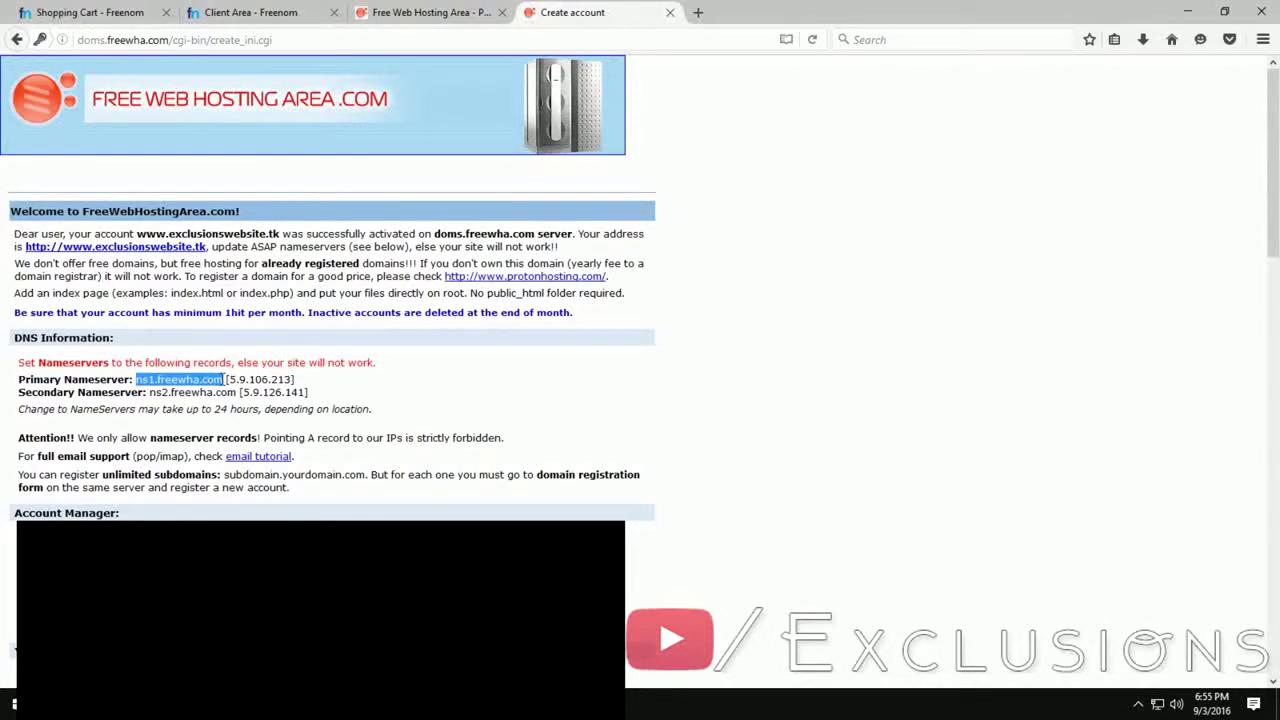
click(223, 380)
click(249, 12)
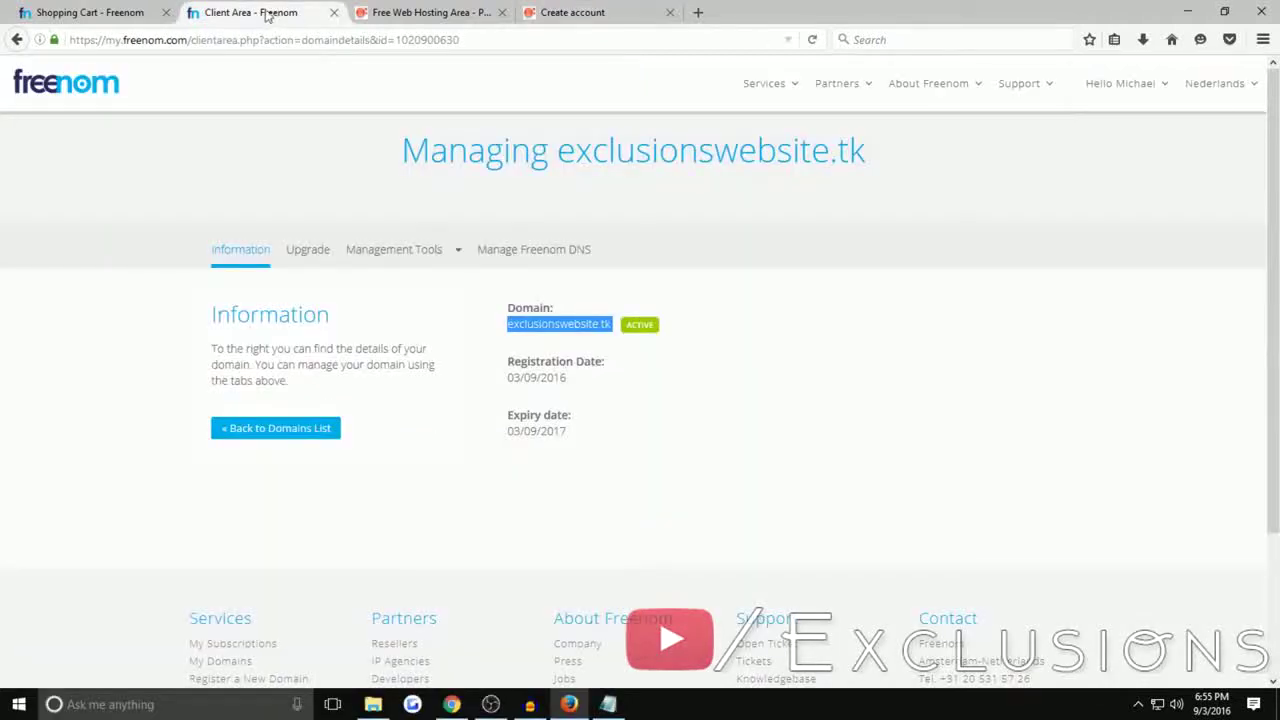
click(395, 252)
click(392, 285)
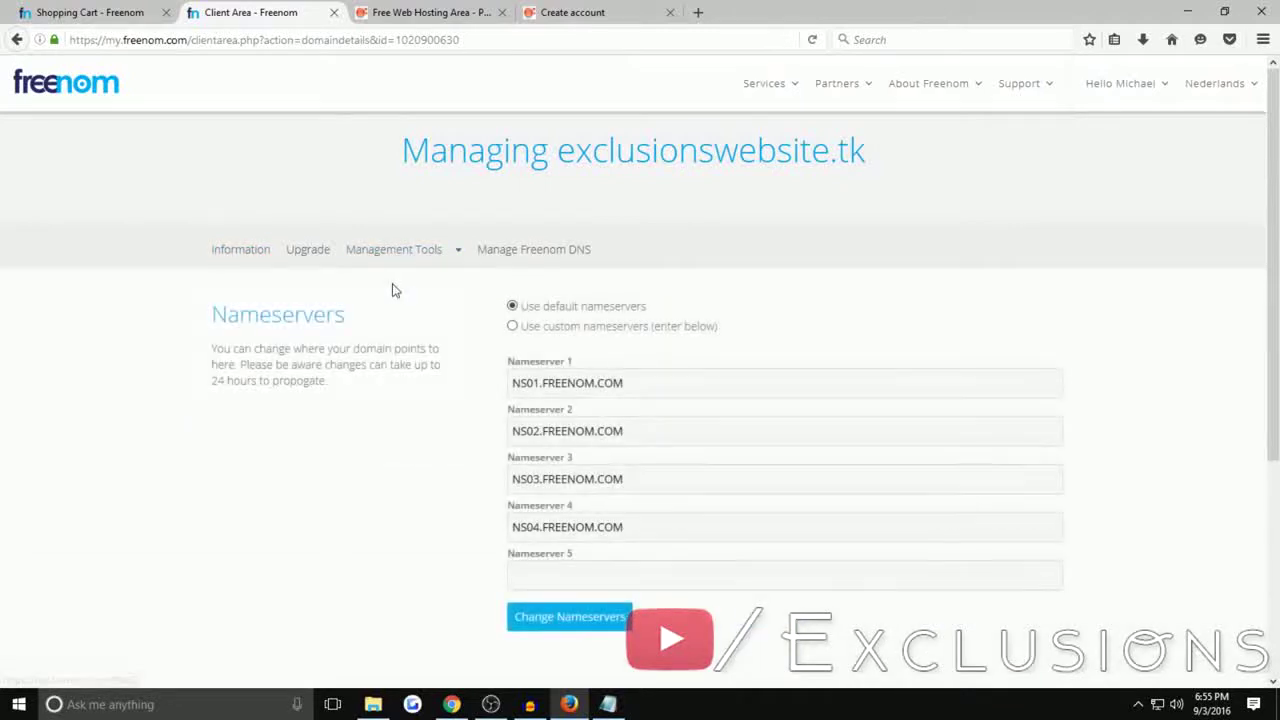
Switch the domain to custom nameservers and clear the four default Freenom nameserver entries
drag(669, 372, 495, 376)
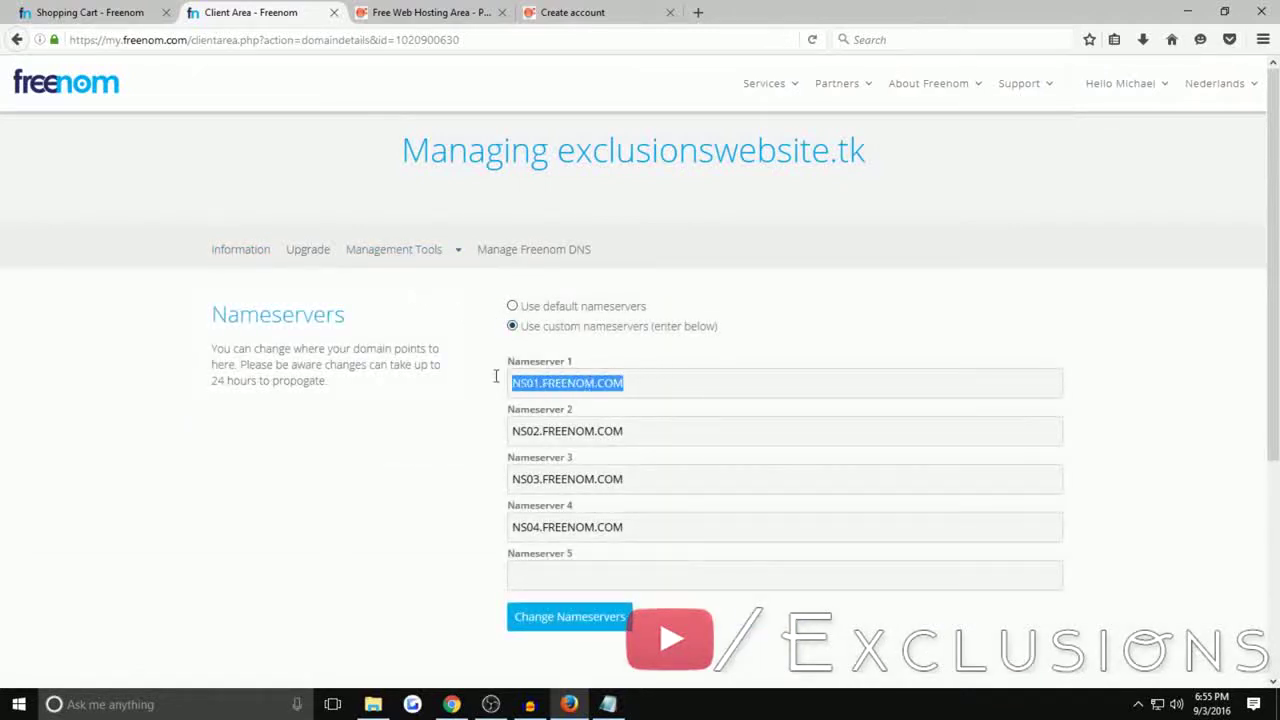
key(BackSpace)
drag(624, 432, 486, 443)
key(BackSpace)
drag(630, 478, 462, 488)
key(BackSpace)
drag(648, 526, 478, 530)
key(BackSpace)
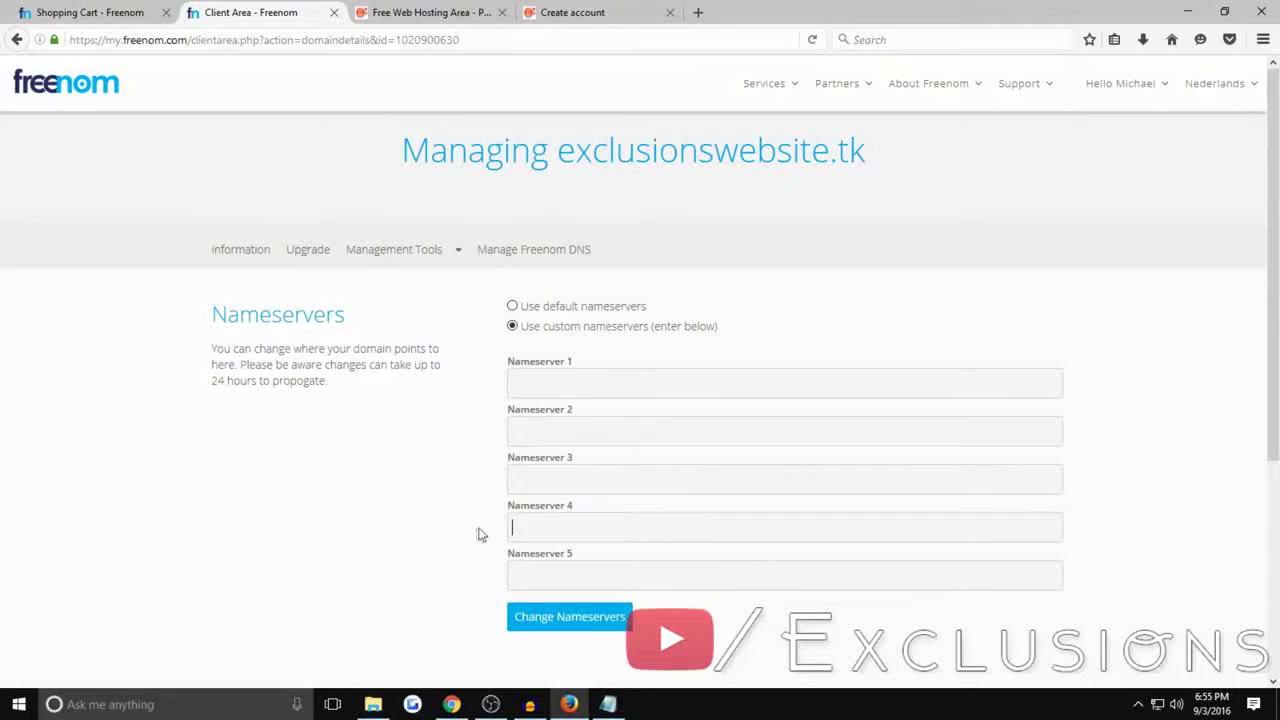
Set Nameserver 1 to ns1.freewha.com and Nameserver 2 to ns2.freewha.com, and submit the nameserver change
key(ctrl+v)
click(535, 380)
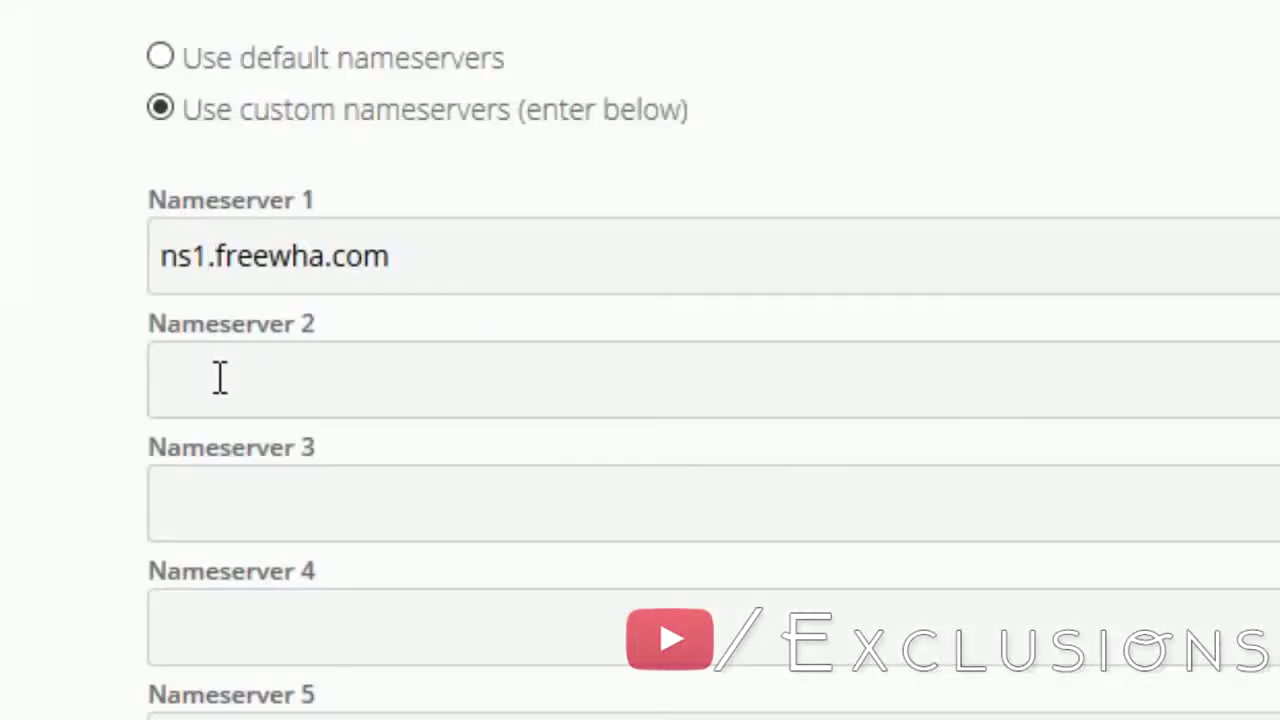
click(220, 378)
key(ctrl+v)
drag(206, 380, 195, 380)
text(2)
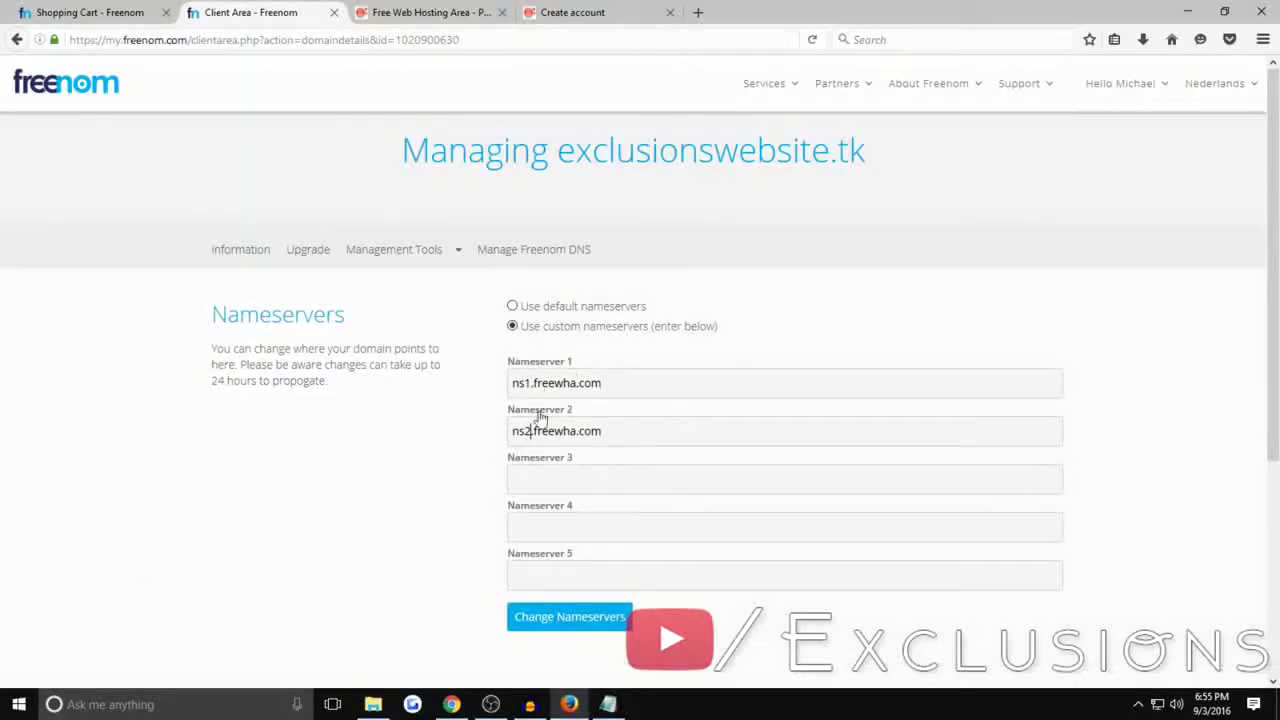
click(560, 617)
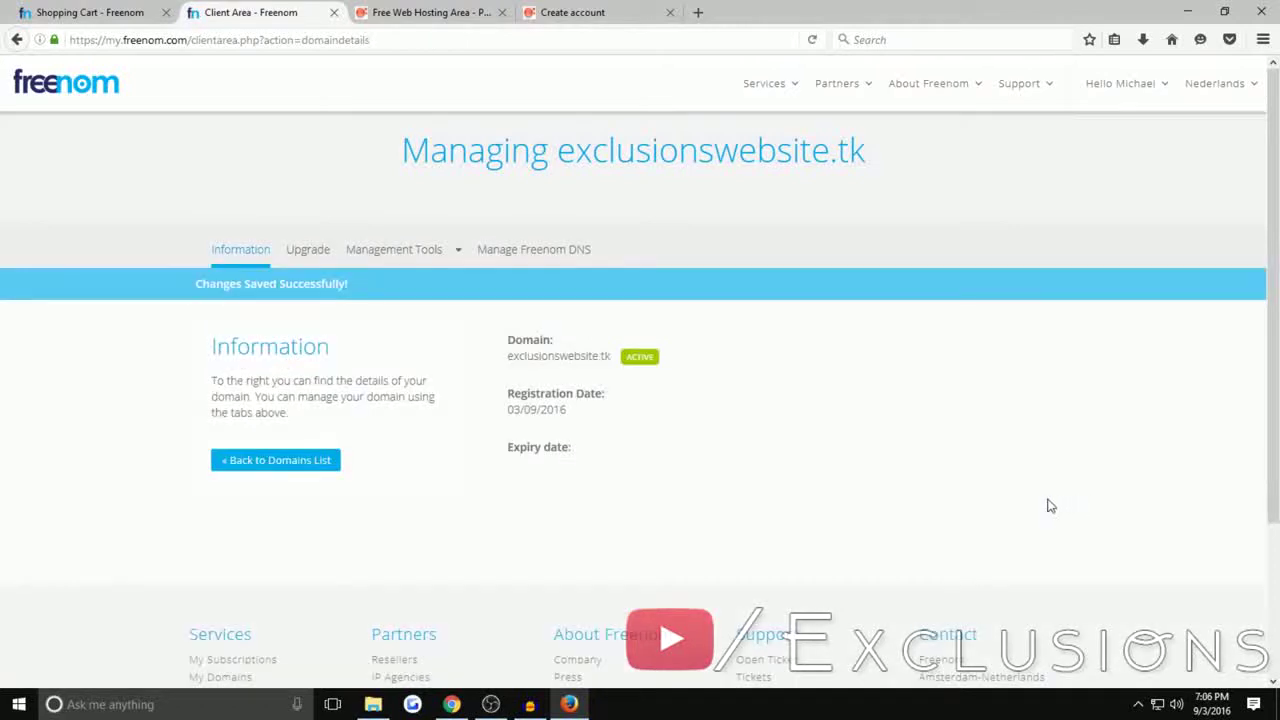
click(698, 12)
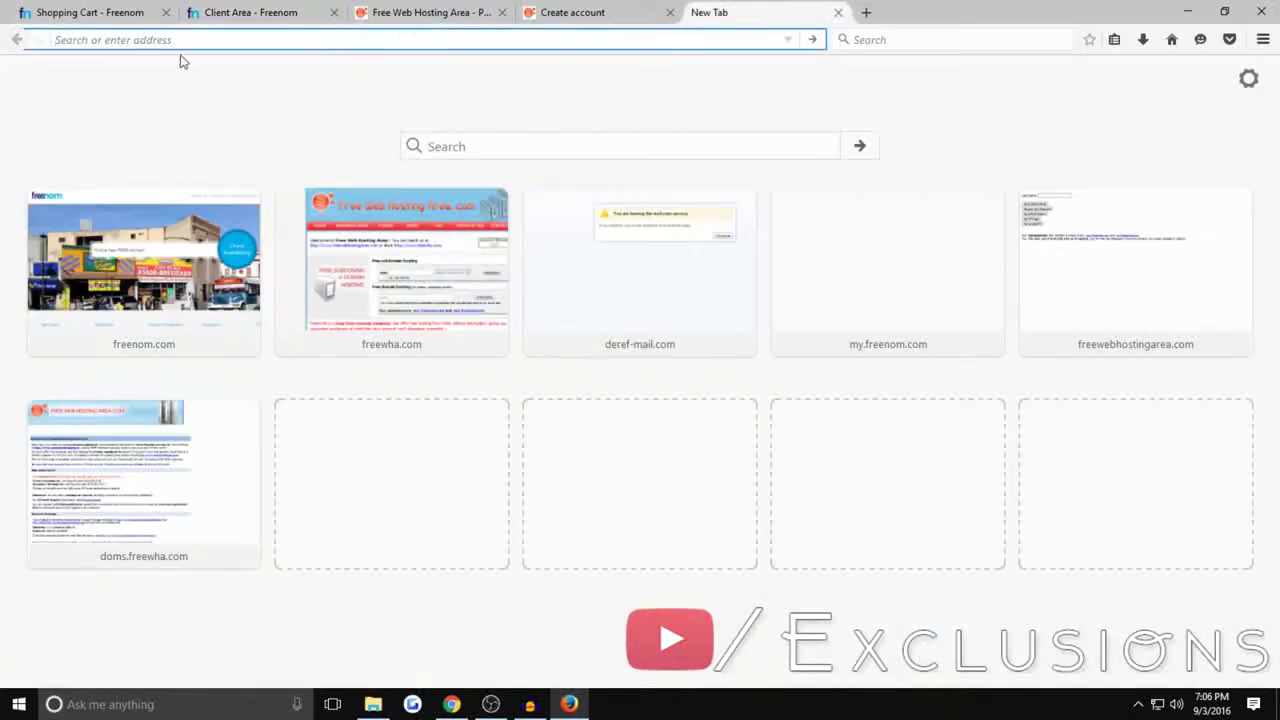
right_click(155, 39)
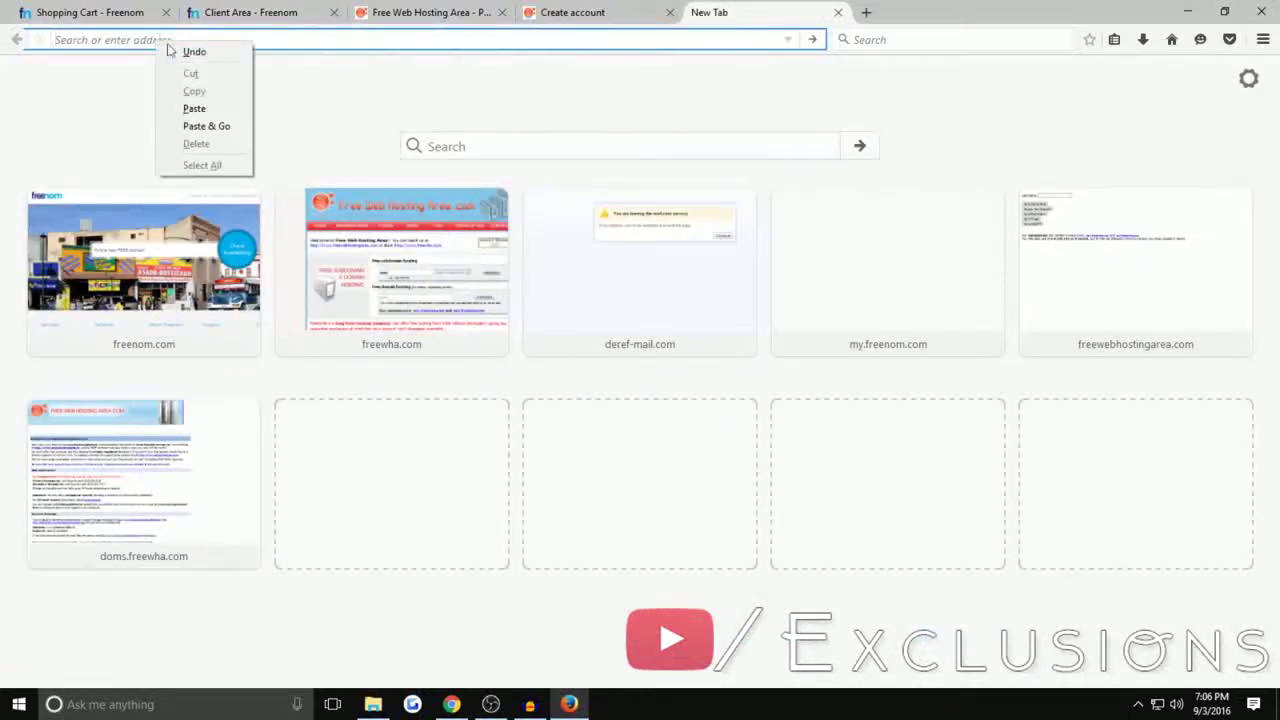
click(205, 108)
key(Return)
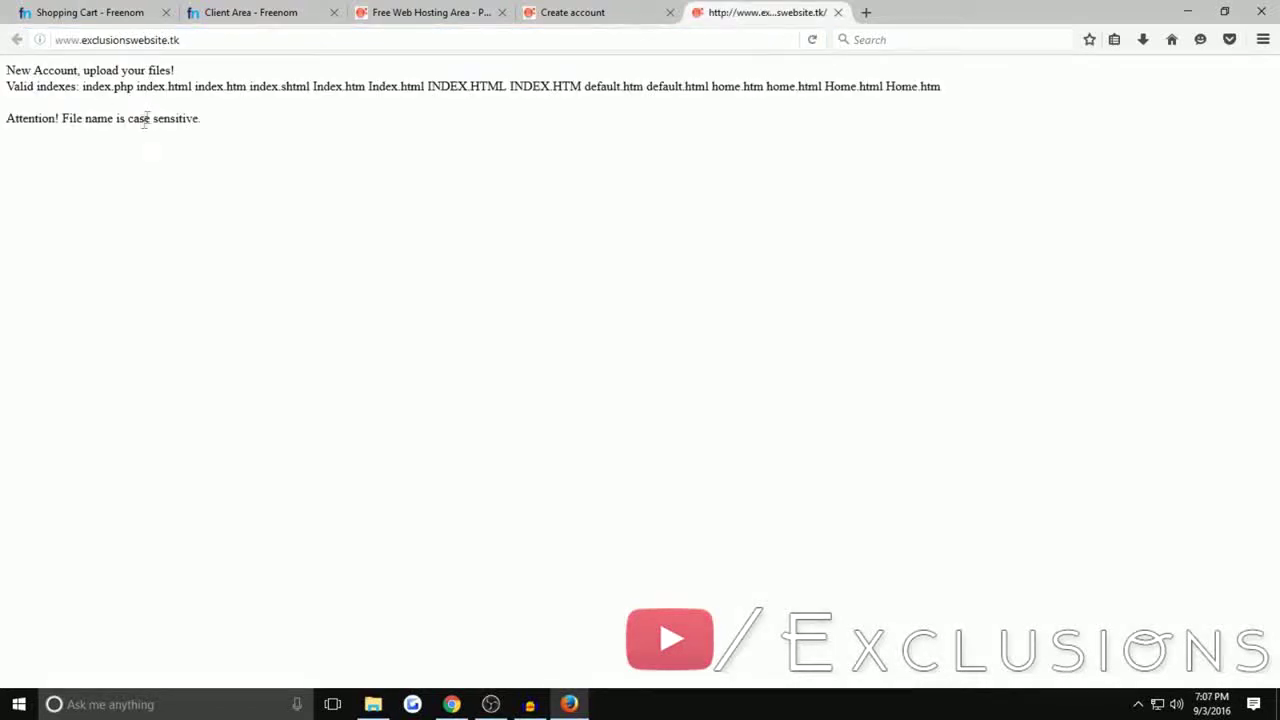
drag(7, 72, 321, 140)
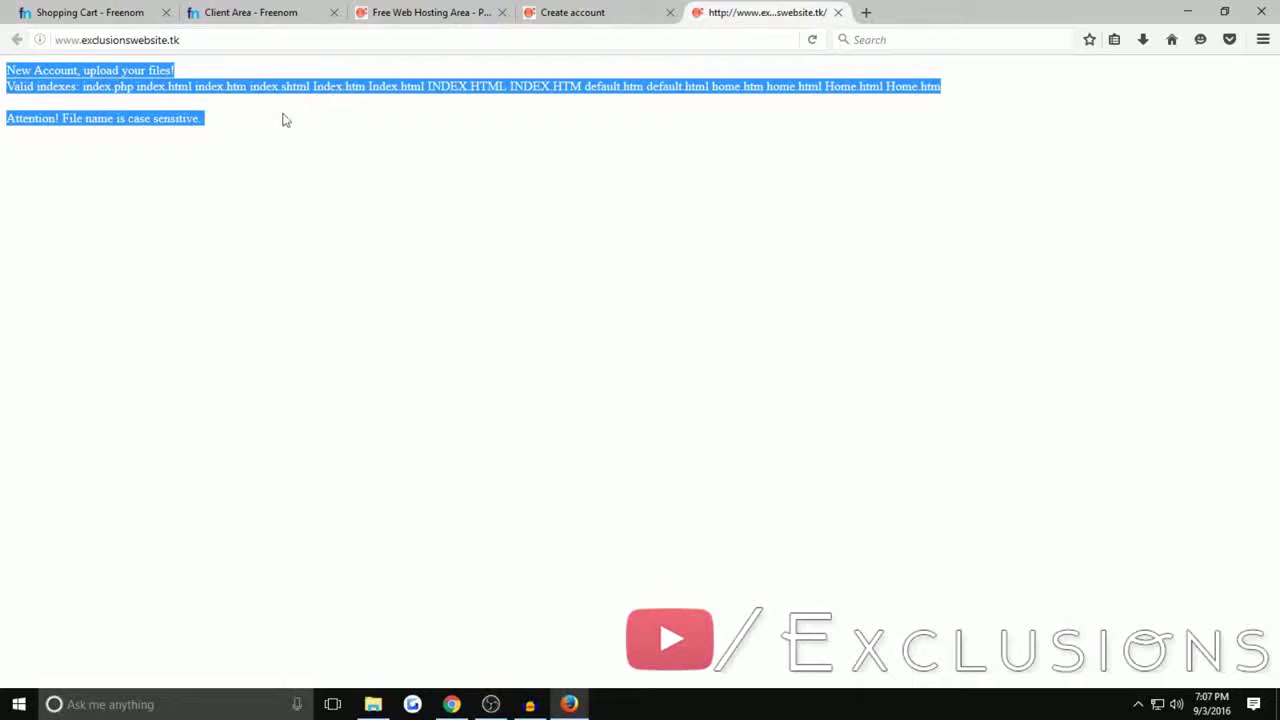
click(150, 110)
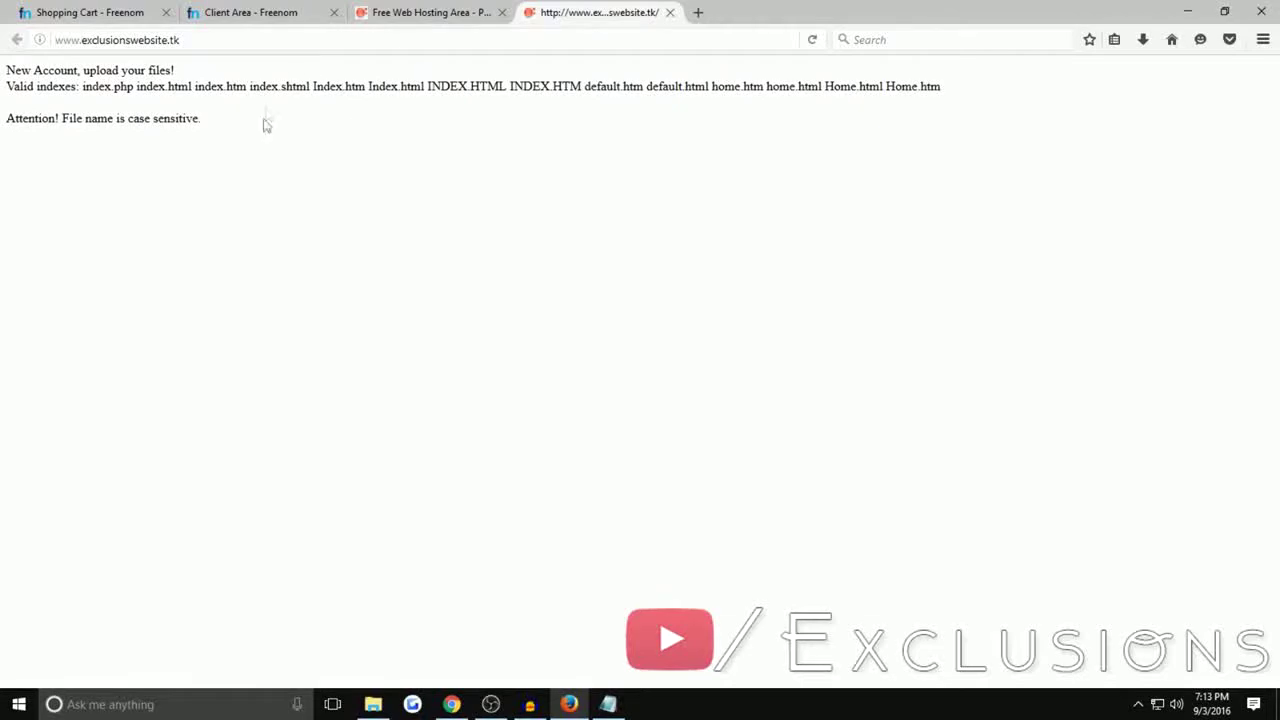
click(424, 12)
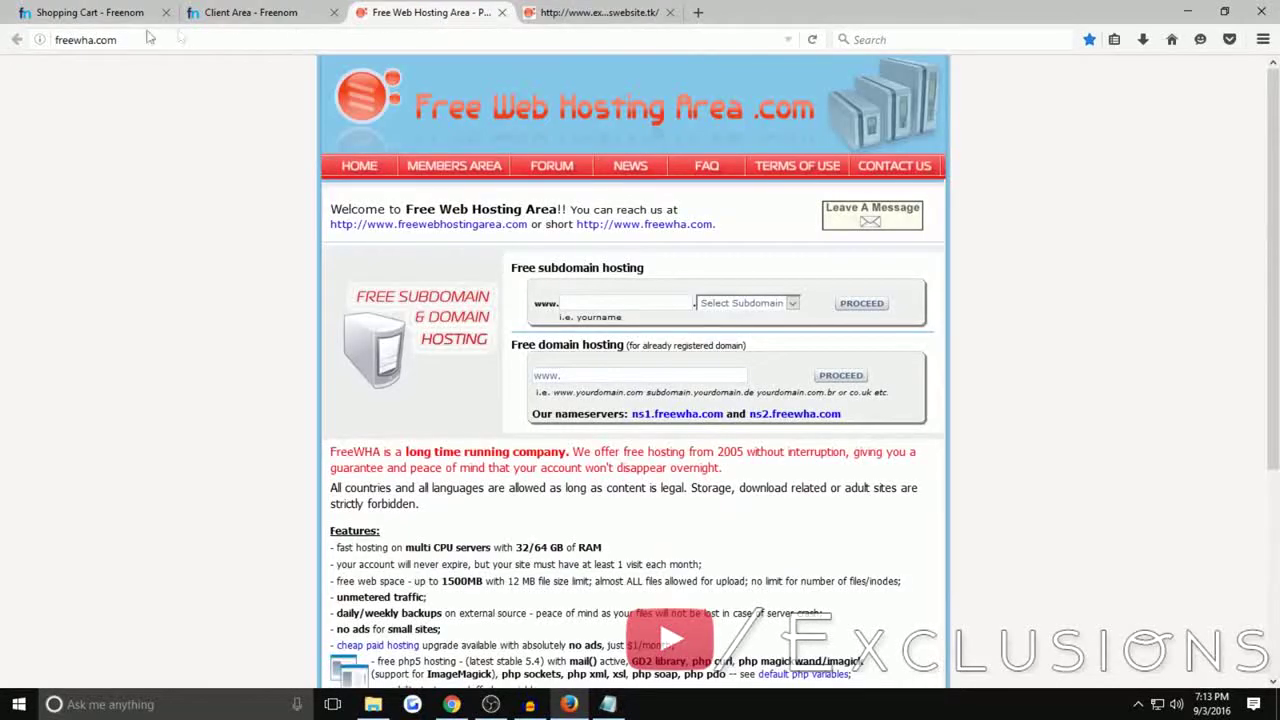
click(448, 172)
click(155, 87)
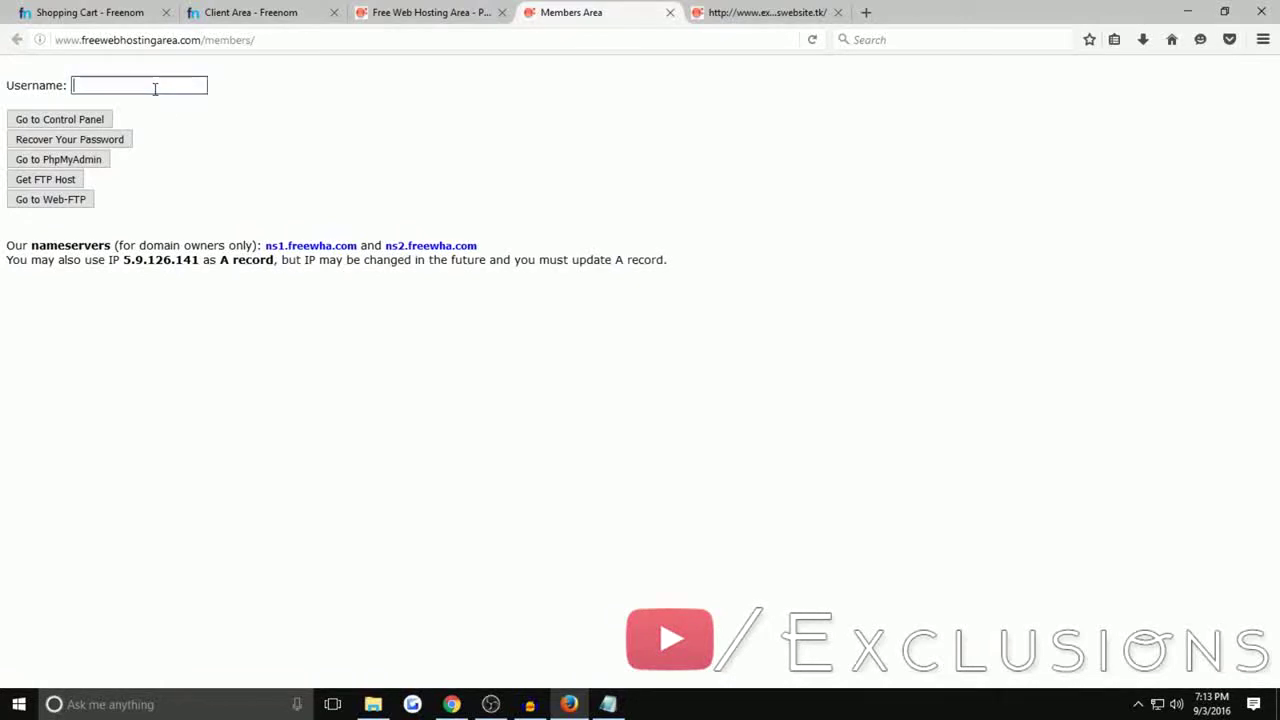
text(www.ex)
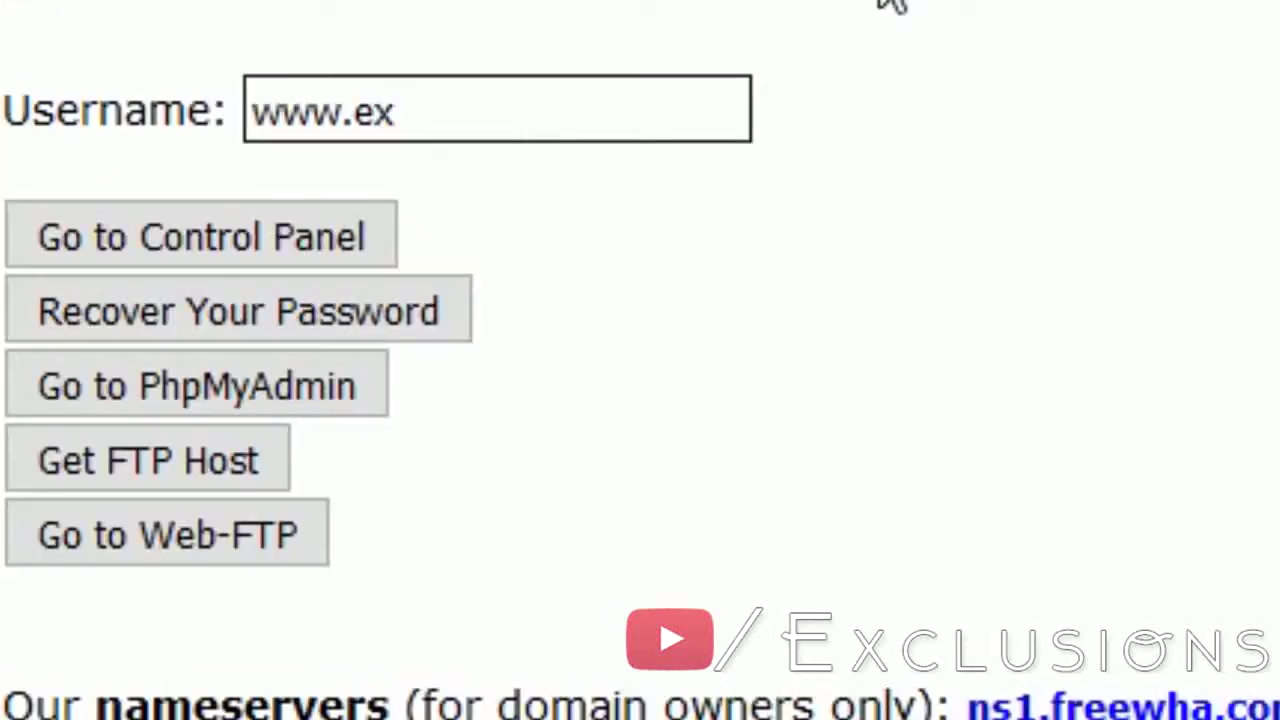
text(//www.exclusionswebsite.tk/)
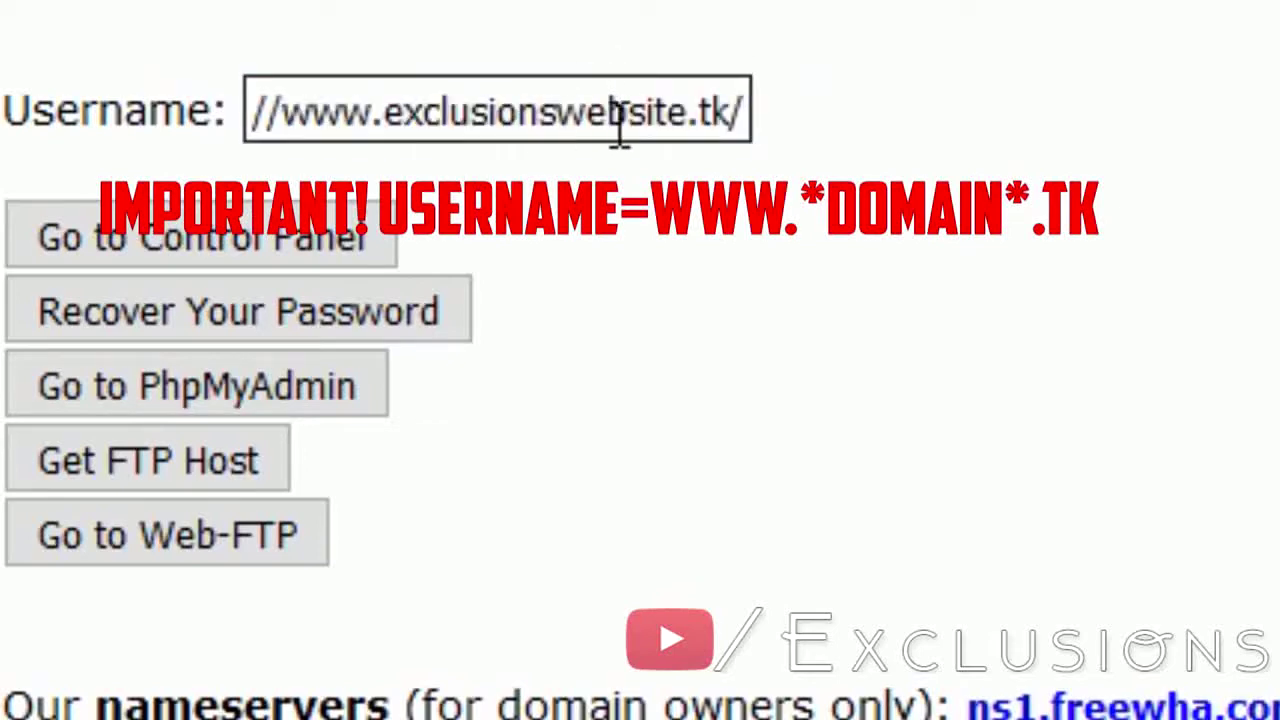
drag(283, 125, 63, 114)
key(BackSpace)
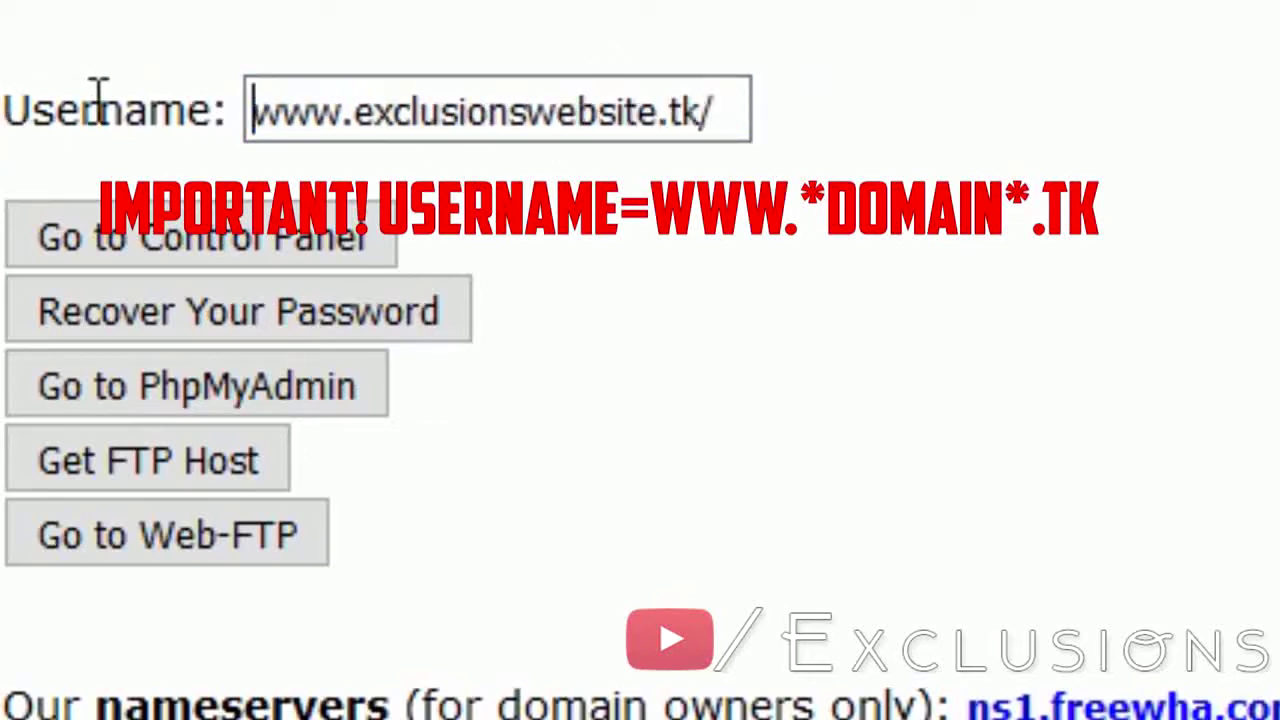
click(740, 108)
key(BackSpace)
double_click(680, 112)
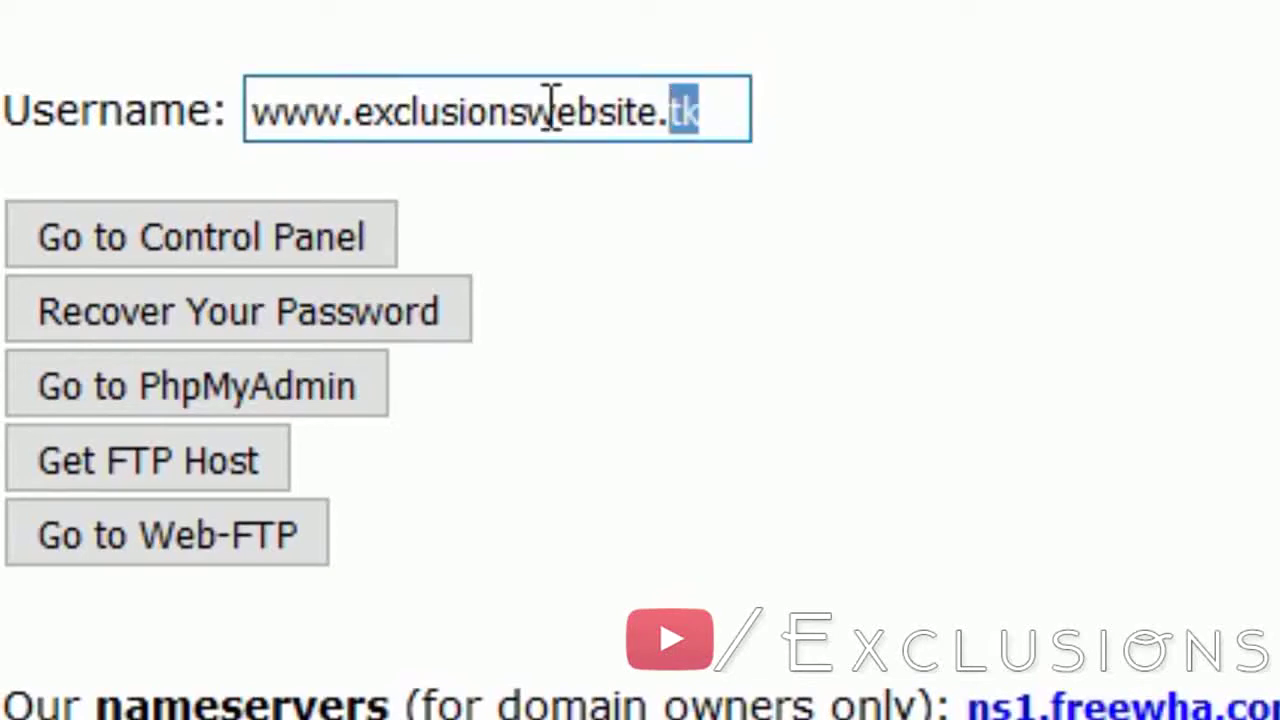
key(ctrl+a)
key(ctrl+c)
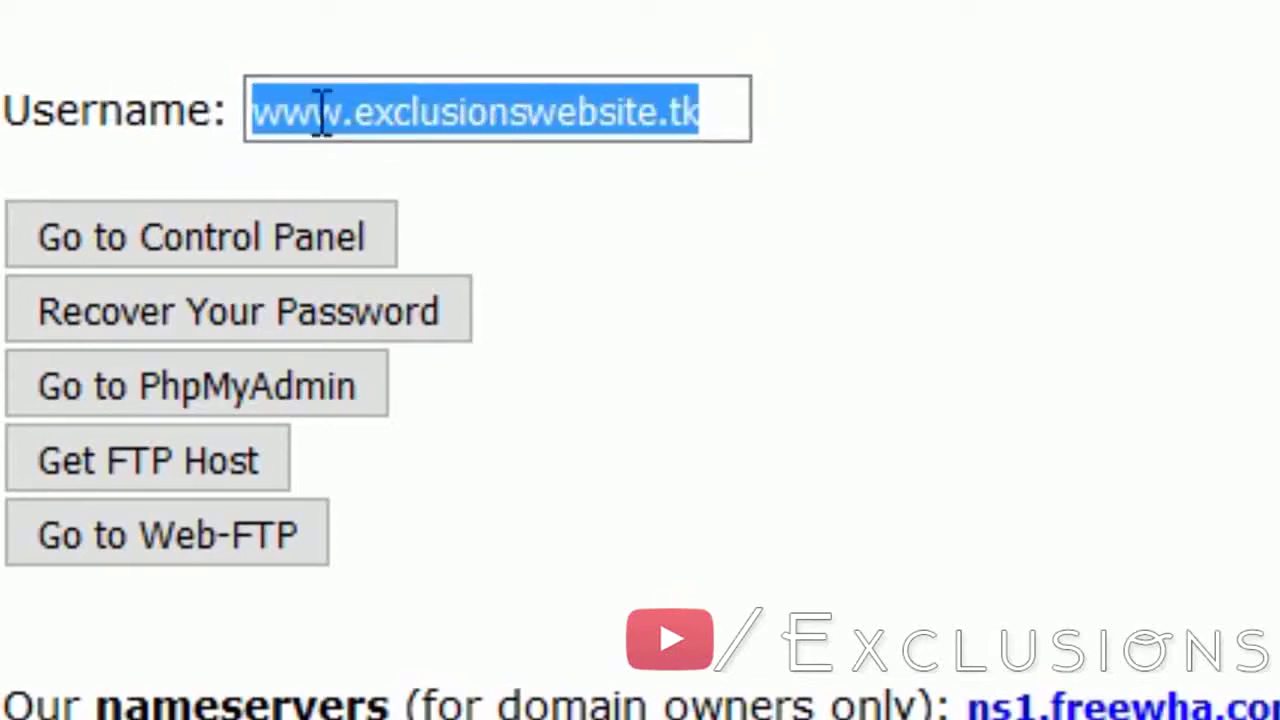
click(688, 112)
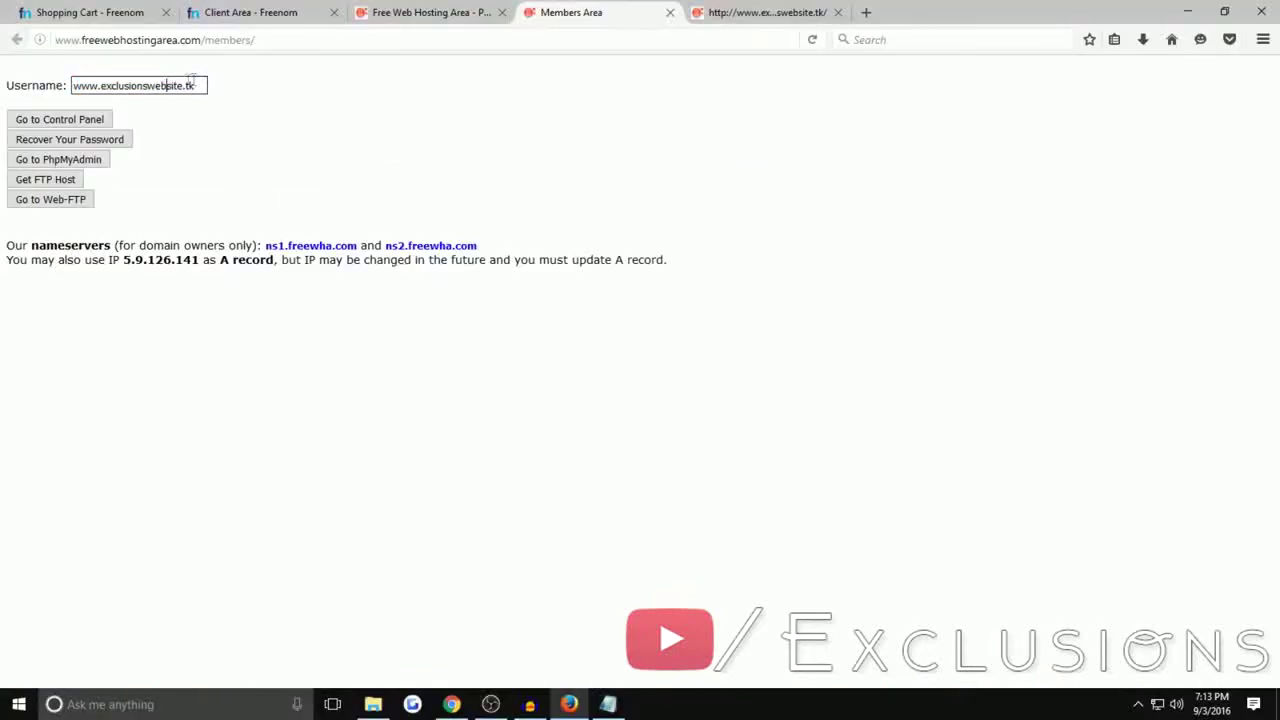
click(90, 121)
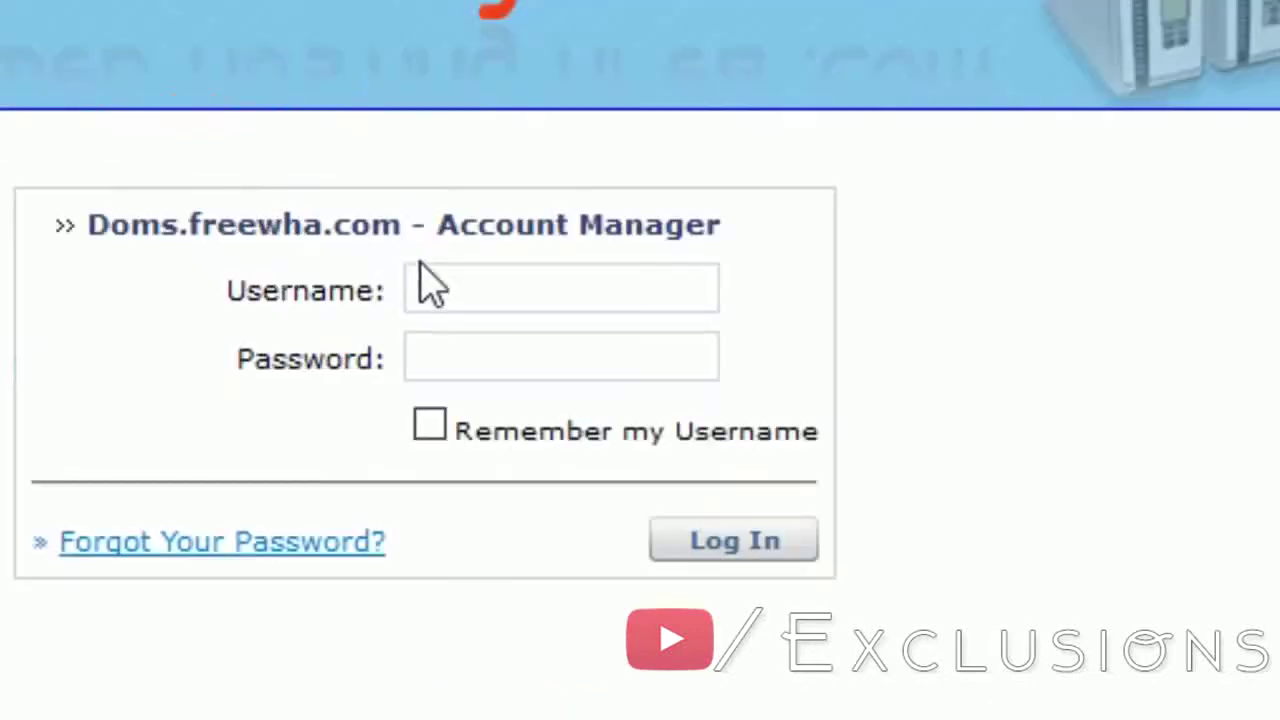
click(462, 283)
key(ctrl+v)
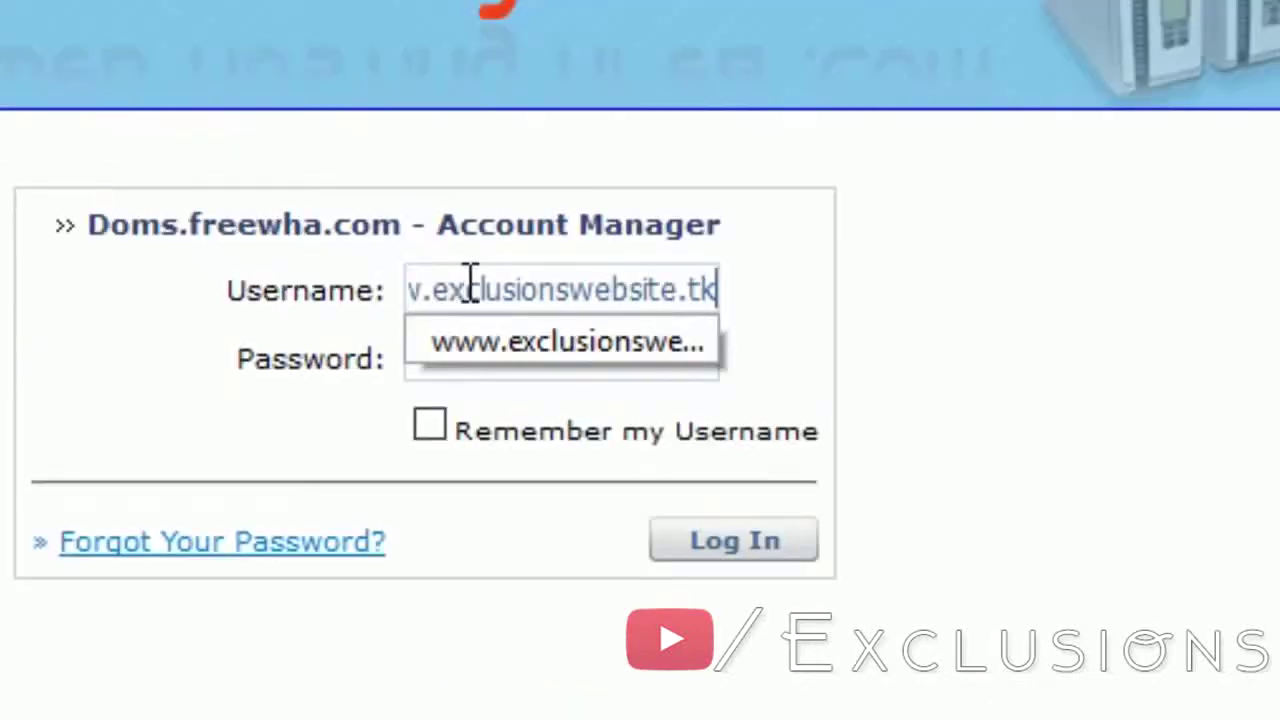
click(230, 337)
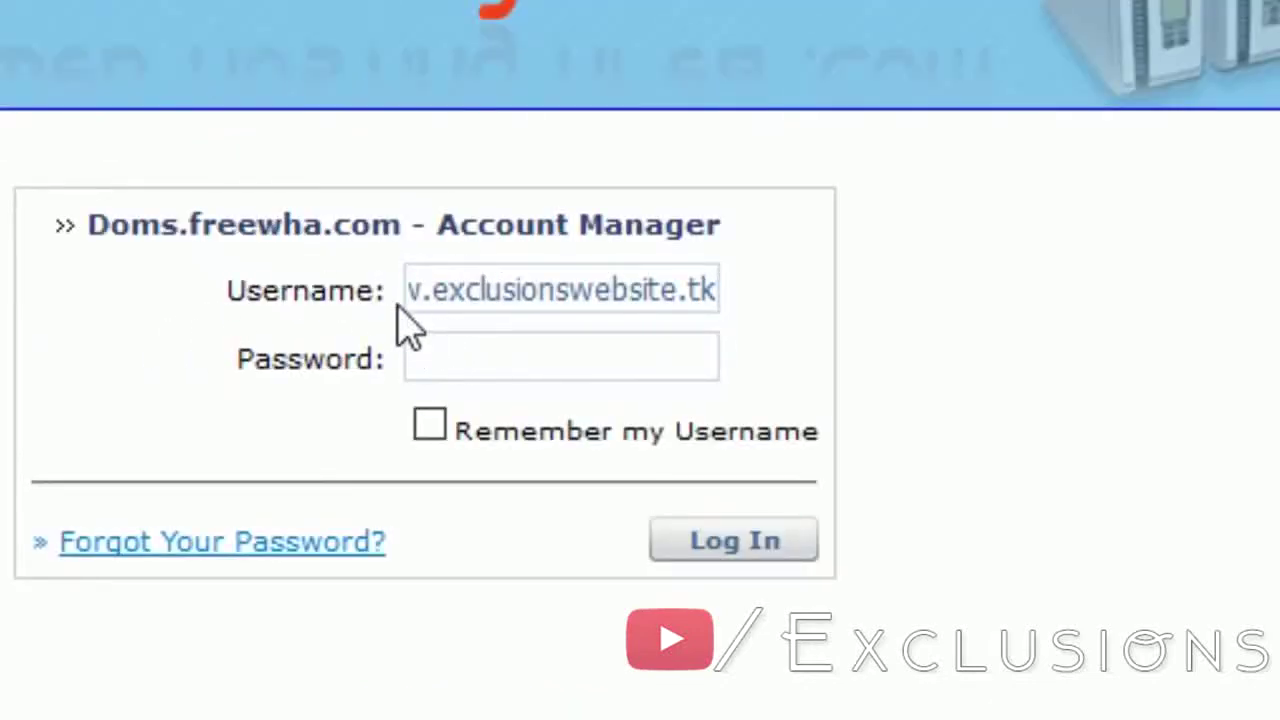
click(583, 358)
key(ctrl+v)
click(730, 552)
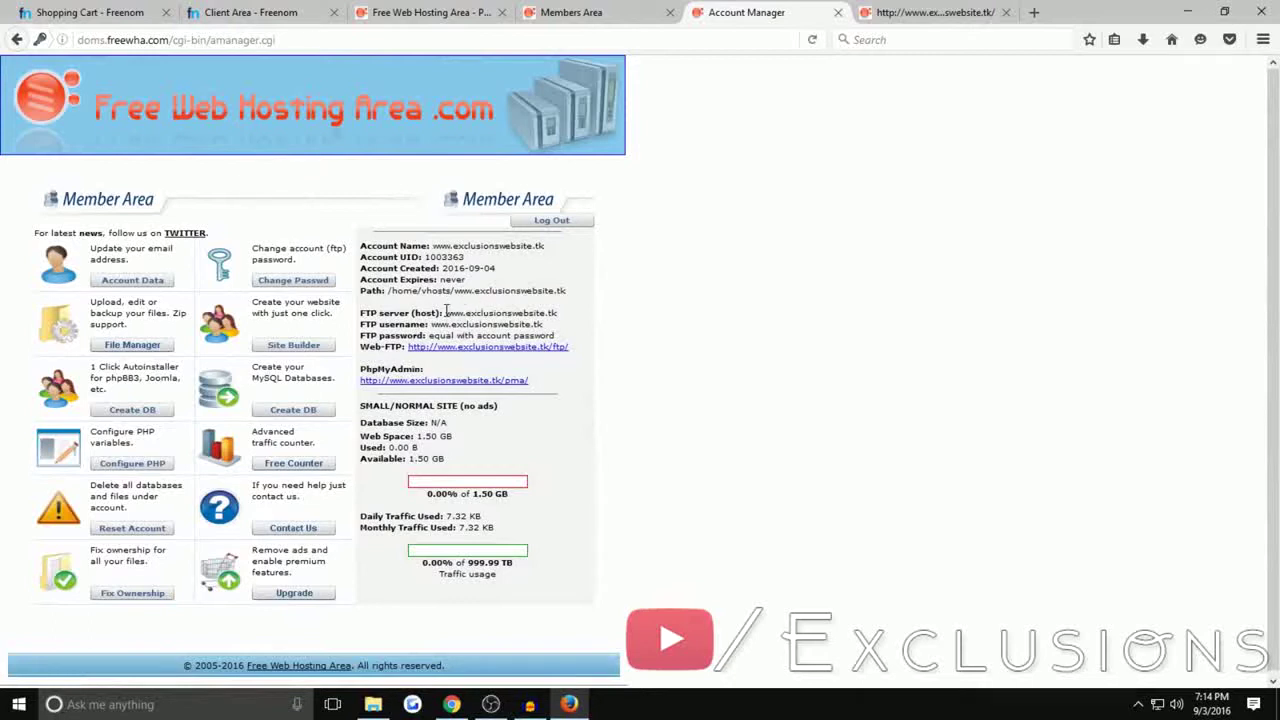
Examine the account's FTP details and check them against the host and username entered in FileZilla
drag(374, 309, 573, 352)
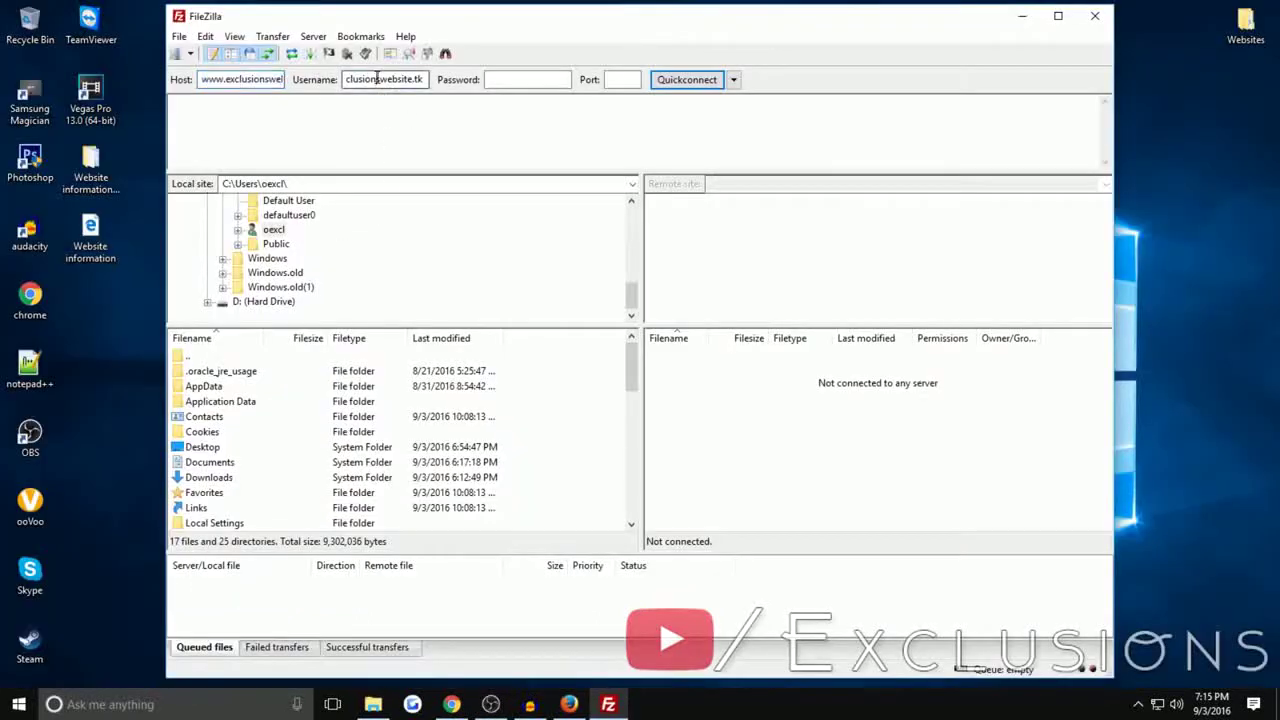
key(shift+Tab)
key(Tab)
click(248, 79)
key(shift+Tab)
key(Tab)
click(249, 79)
key(shift+Tab)
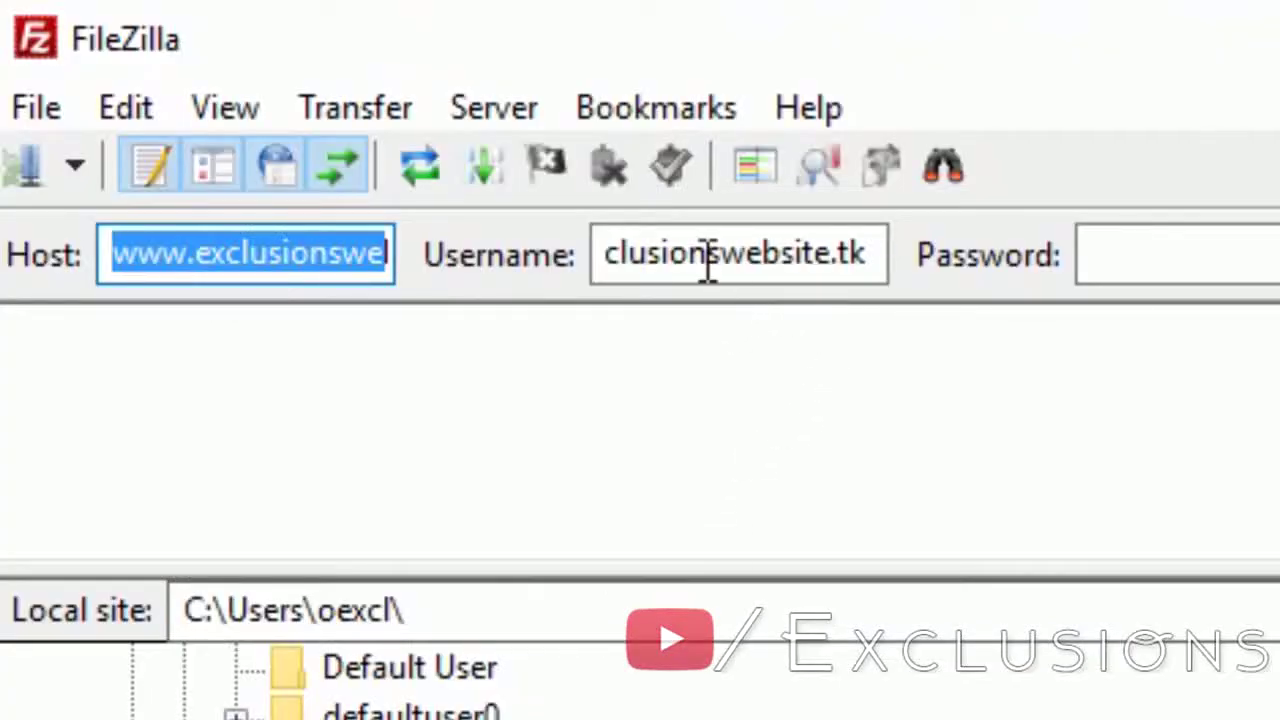
key(Tab)
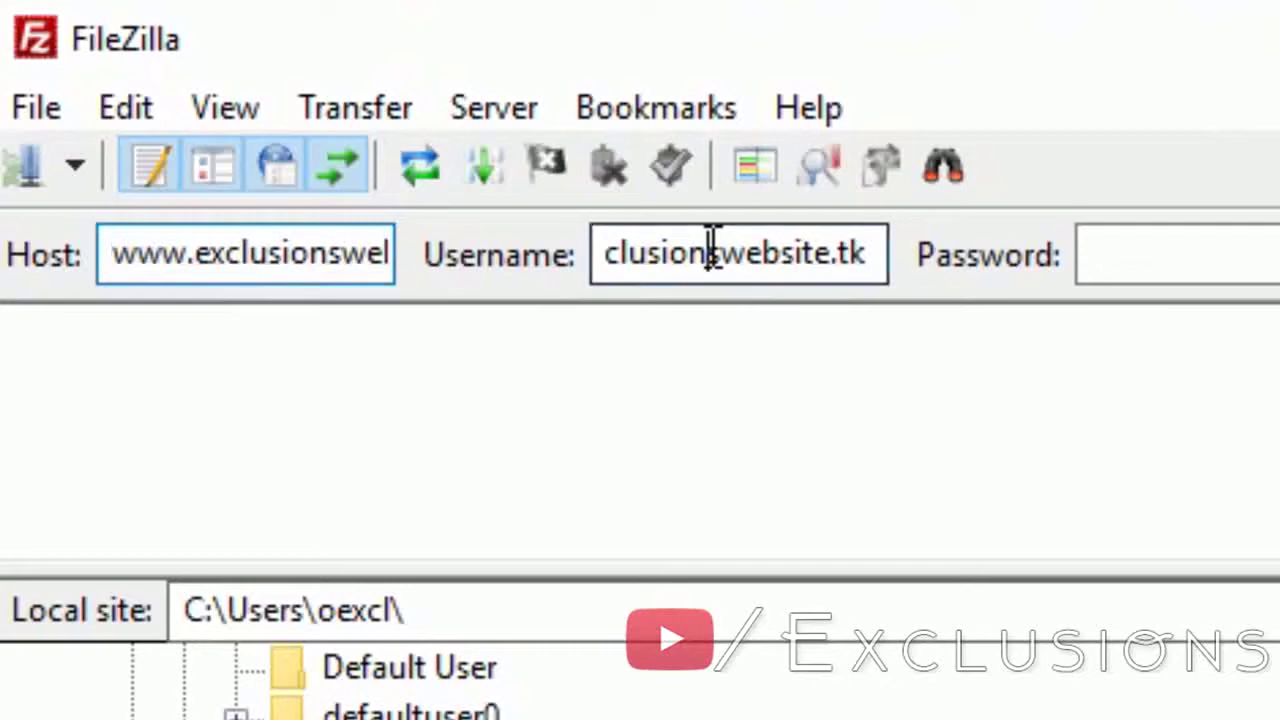
click(270, 254)
click(728, 254)
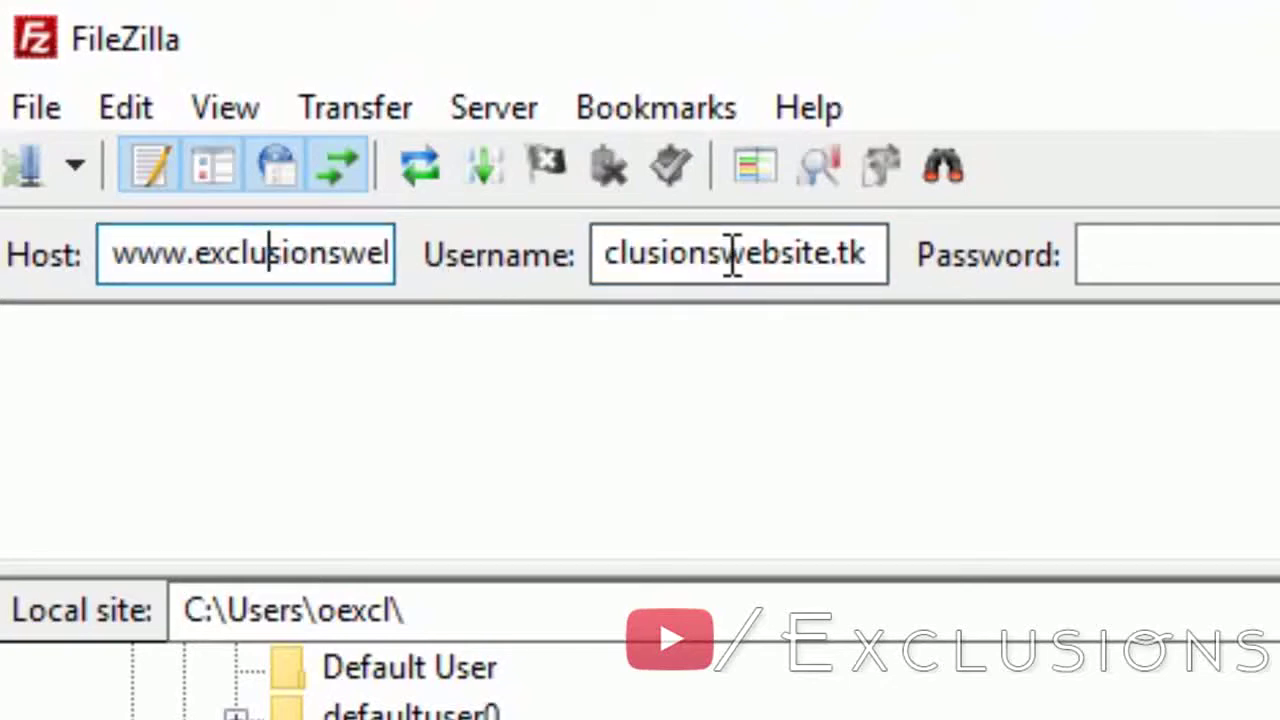
click(266, 254)
Enter the account password and connect to the FTP server, choosing not to remember passwords
click(1155, 257)
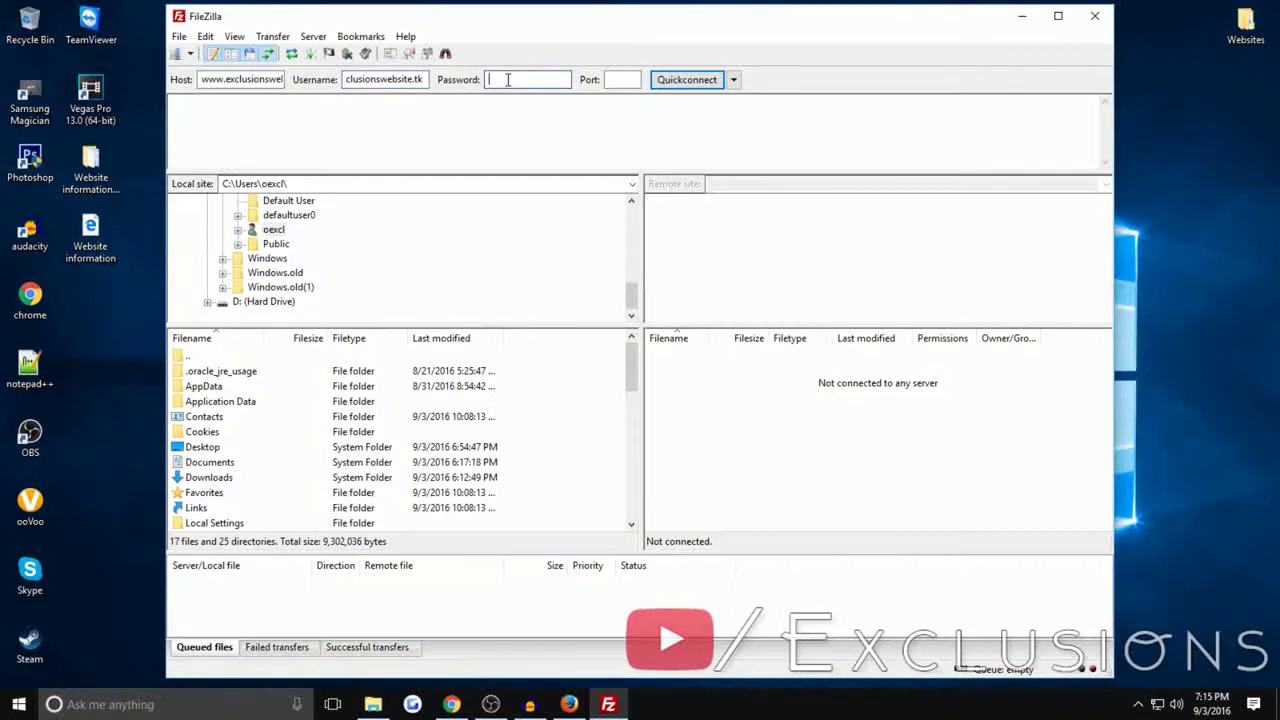
key(ctrl+v)
click(680, 80)
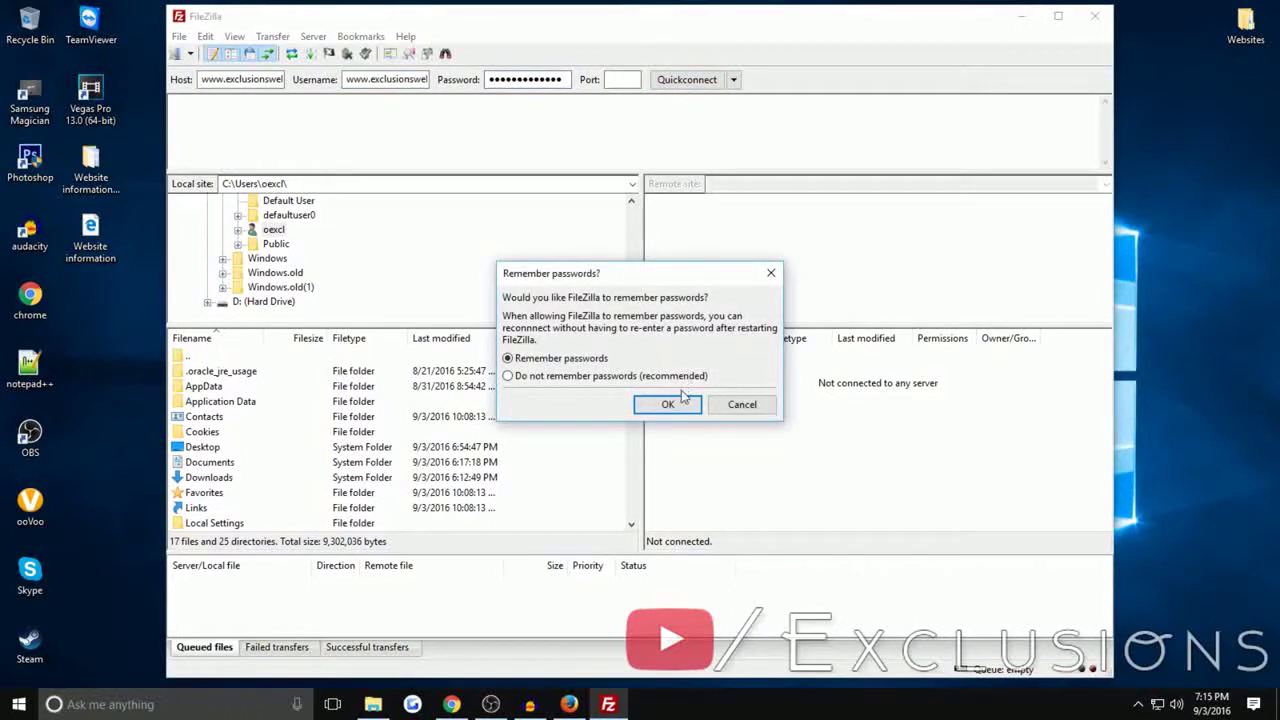
click(674, 378)
click(672, 404)
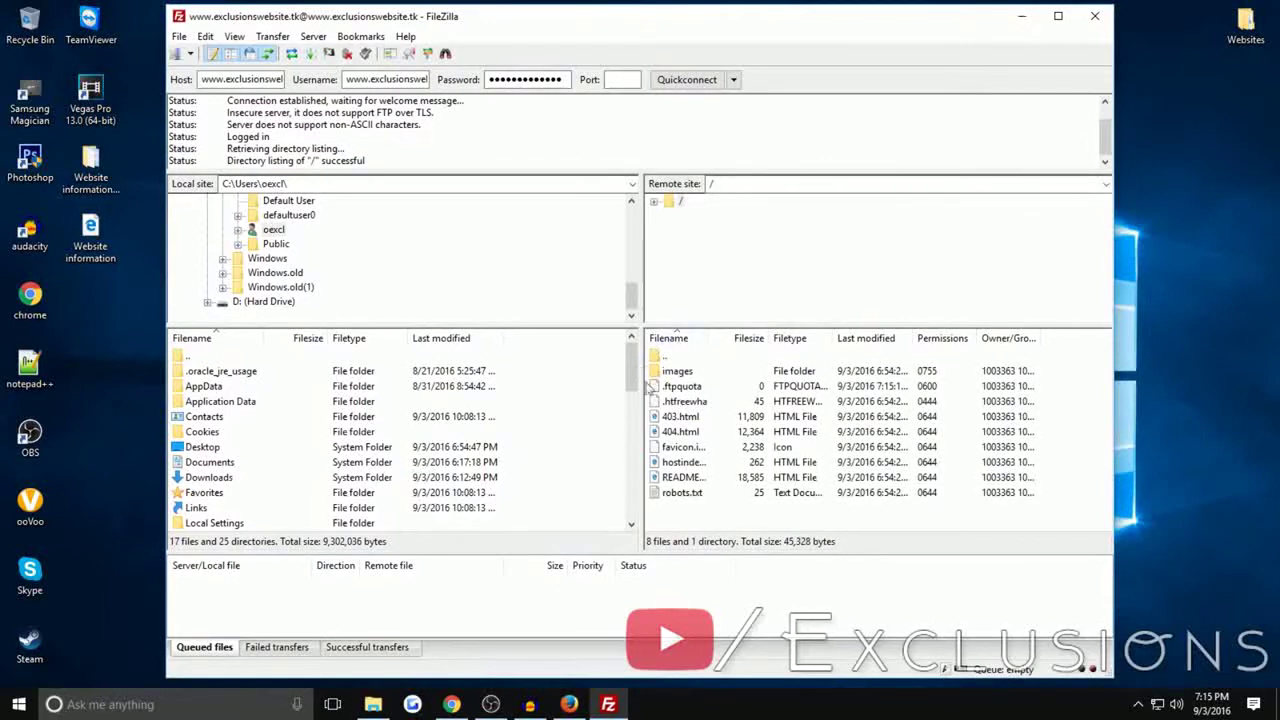
scroll(352, 139, up, 1)
scroll(344, 138, down, 1)
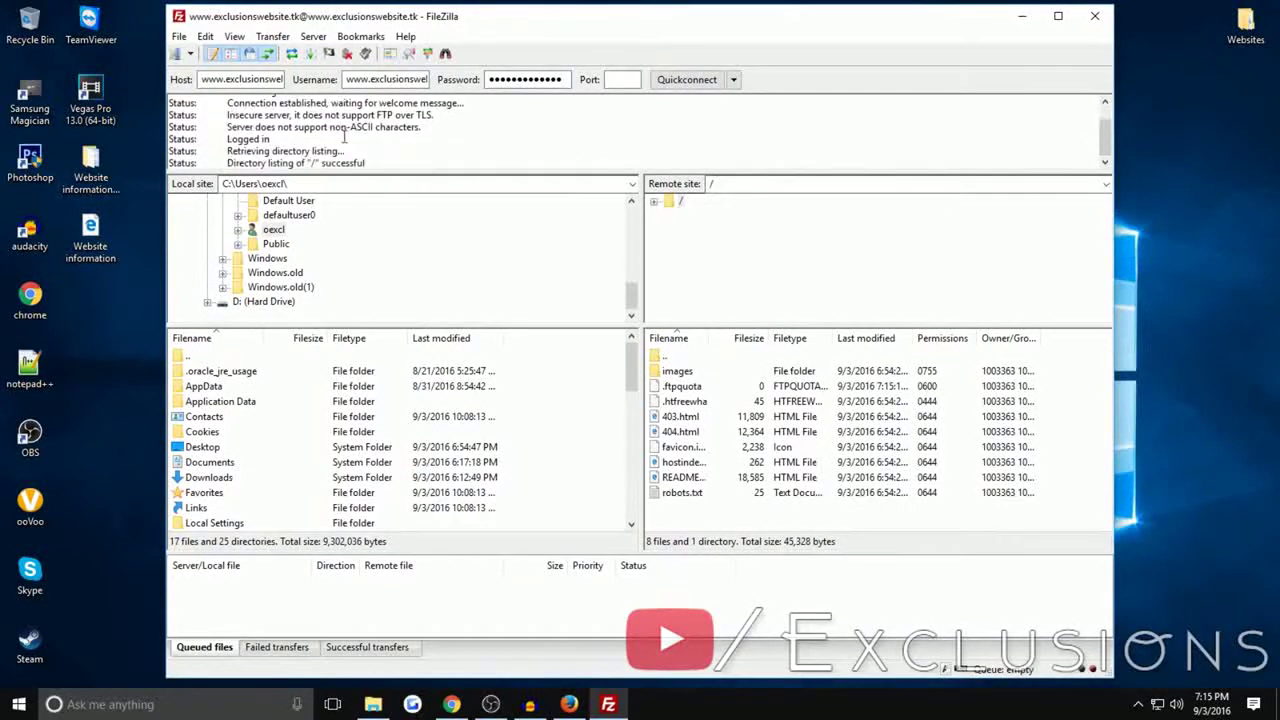
drag(228, 114, 436, 114)
click(436, 114)
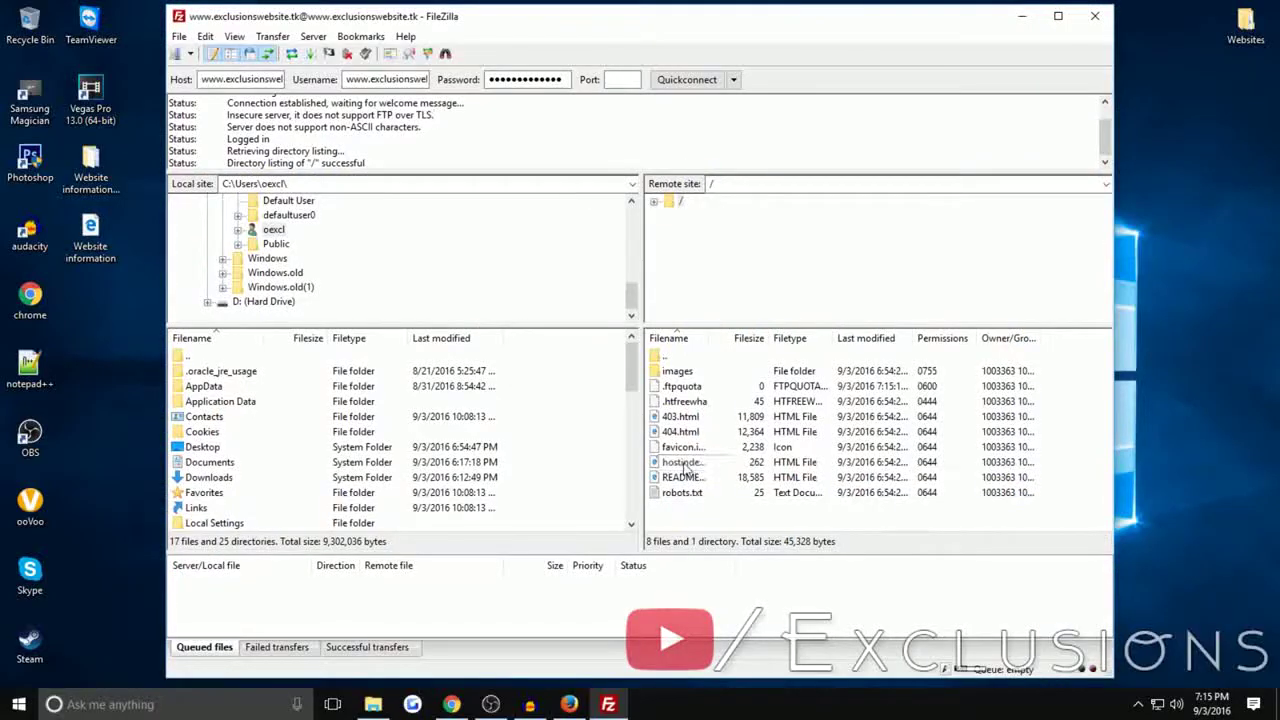
Download hostindex.html from the server's root folder to the desktop and open it in Notepad++
click(186, 526)
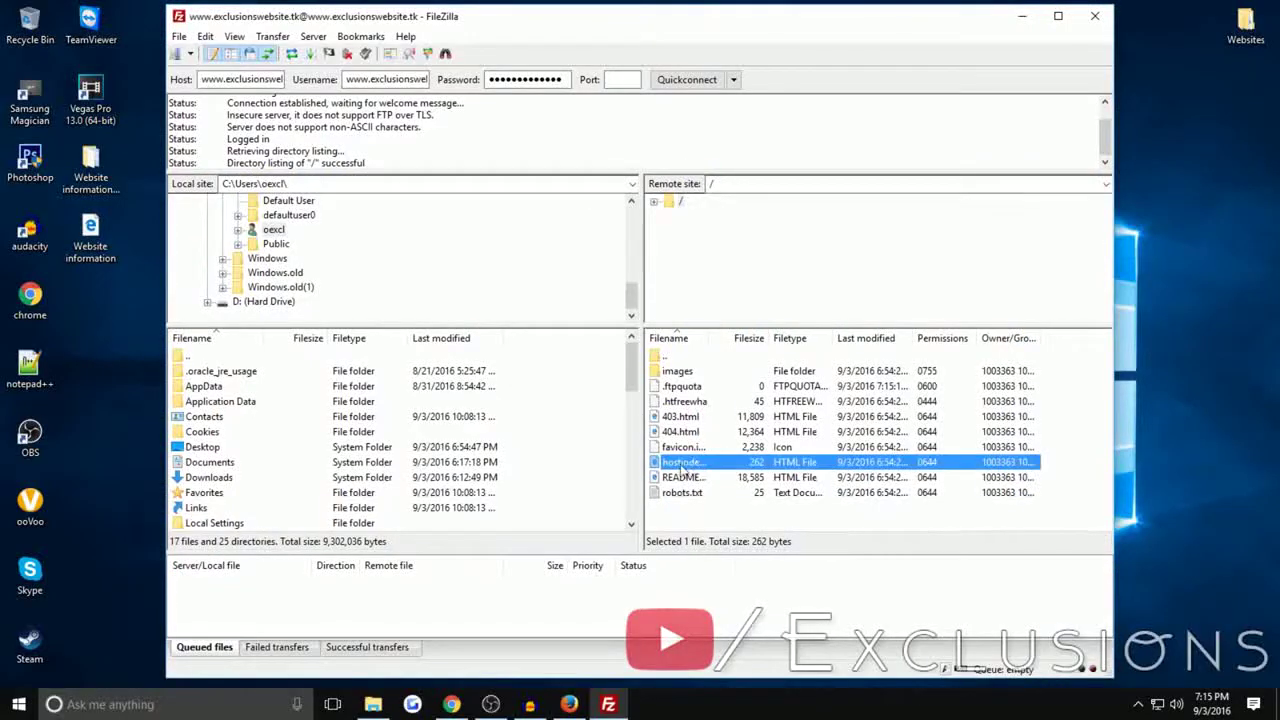
drag(680, 449, 143, 311)
click(822, 389)
drag(680, 461, 110, 313)
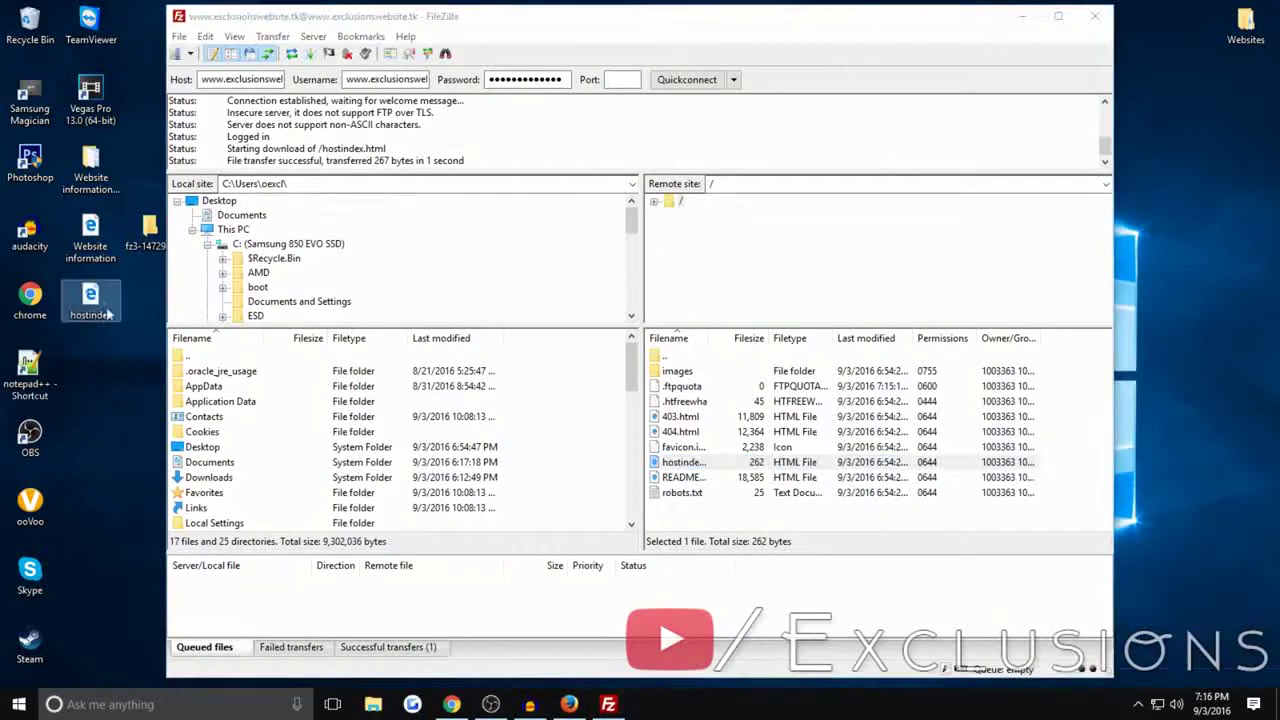
double_click(110, 313)
Replace the text "New Account, upload your files!" in hostindex.html with "Welcome to my test site!"
drag(300, 125, 51, 97)
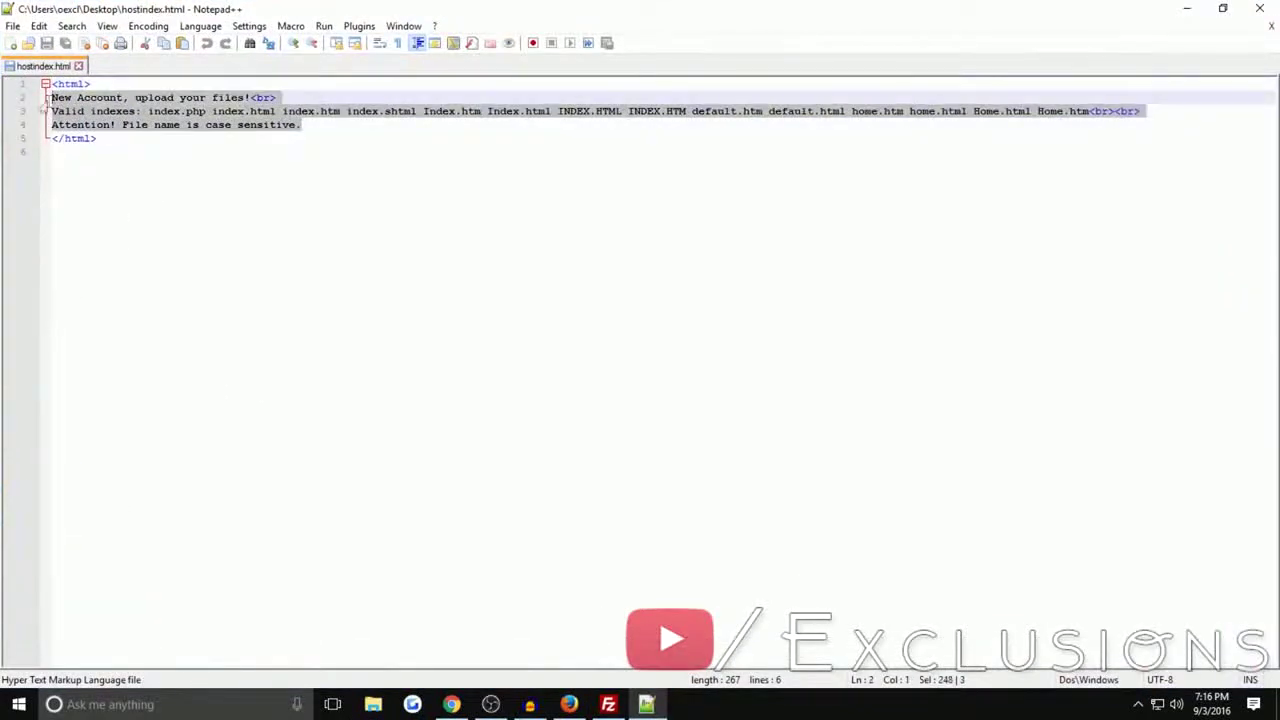
click(236, 111)
drag(75, 100, 42, 112)
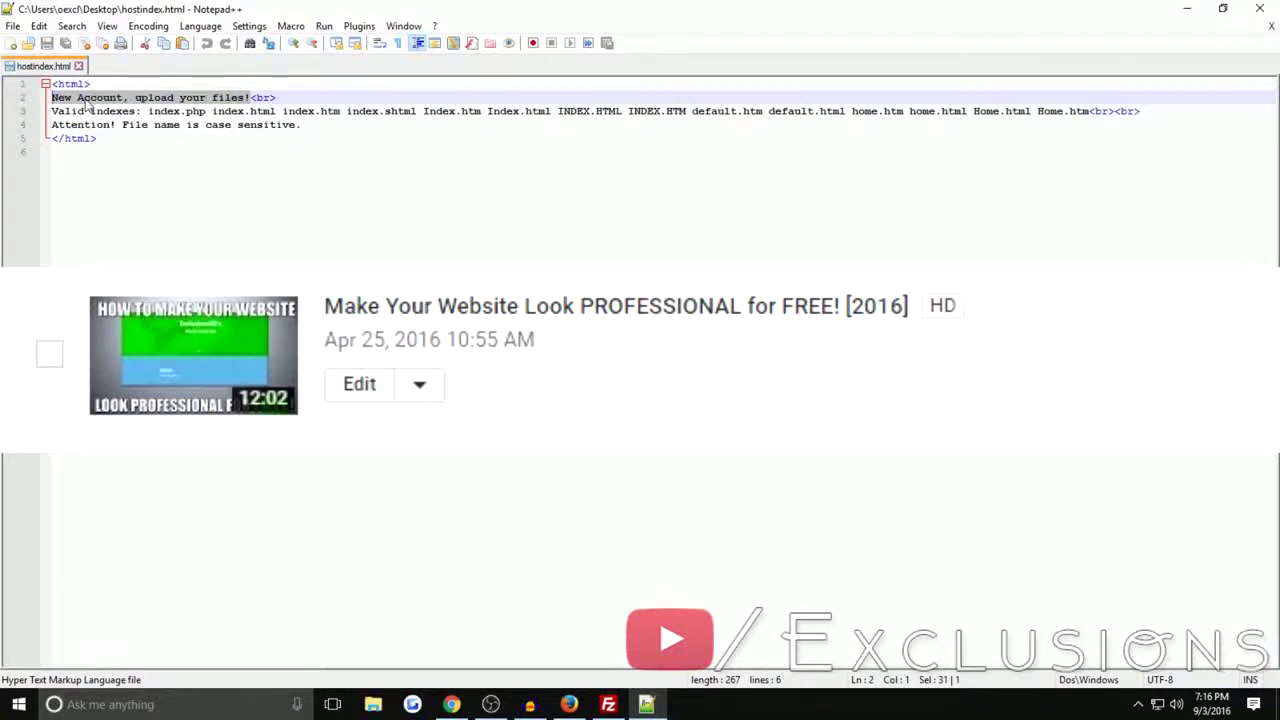
text(Welcome to my test site!)
Replace lines 3–4 with "This website is fully functional now. Make your own edits! Be creative! Watch my other tutorial on my channel for how to make it look nice!"
drag(51, 111, 297, 131)
text(This website is fully functional now. Make your own edits! Be creative! W)
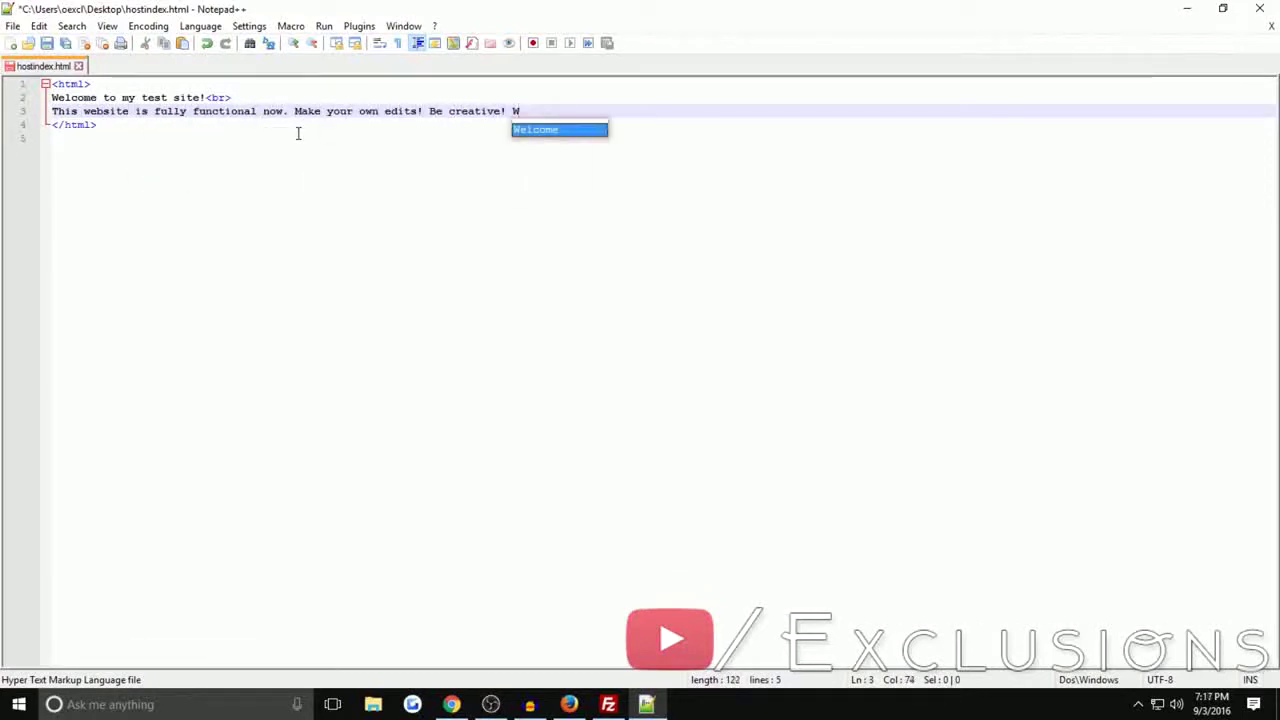
text(atch my other tutorial on my channel for how to make it look nice!)
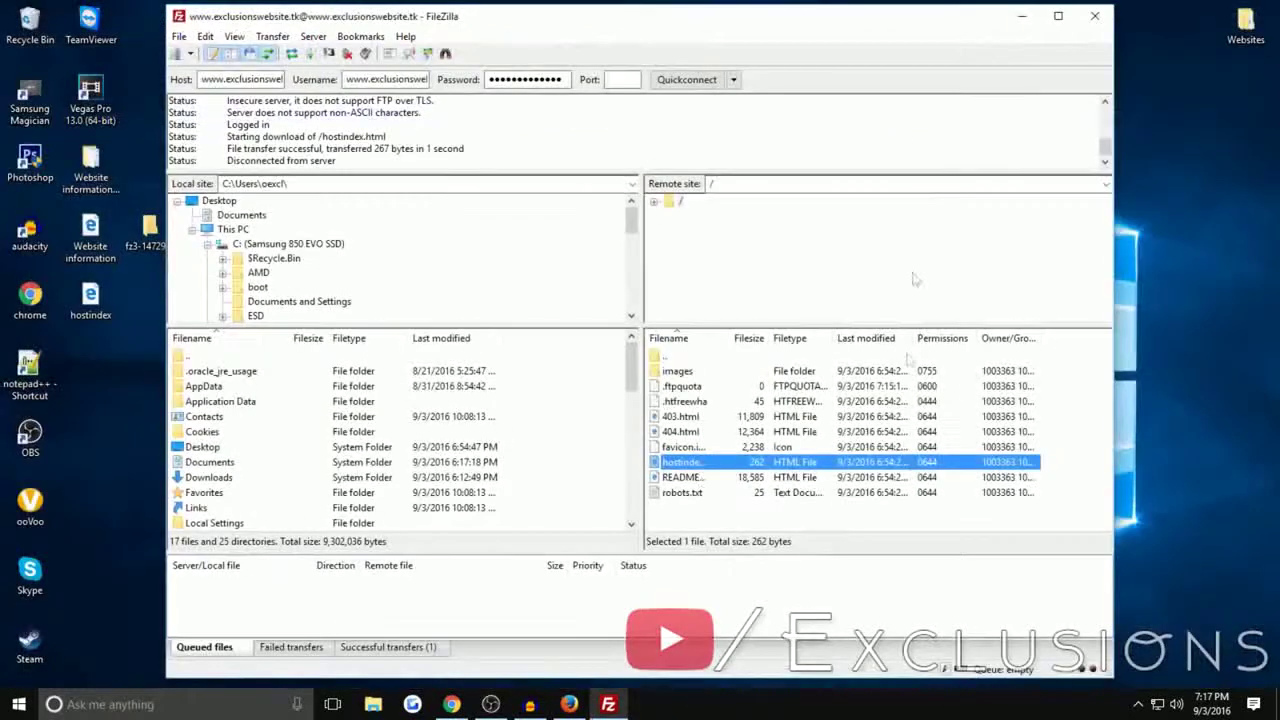
Delete hostindex.html from the server in FileZilla and upload the edited copy from the desktop
key(Delete)
click(703, 409)
drag(88, 298, 697, 508)
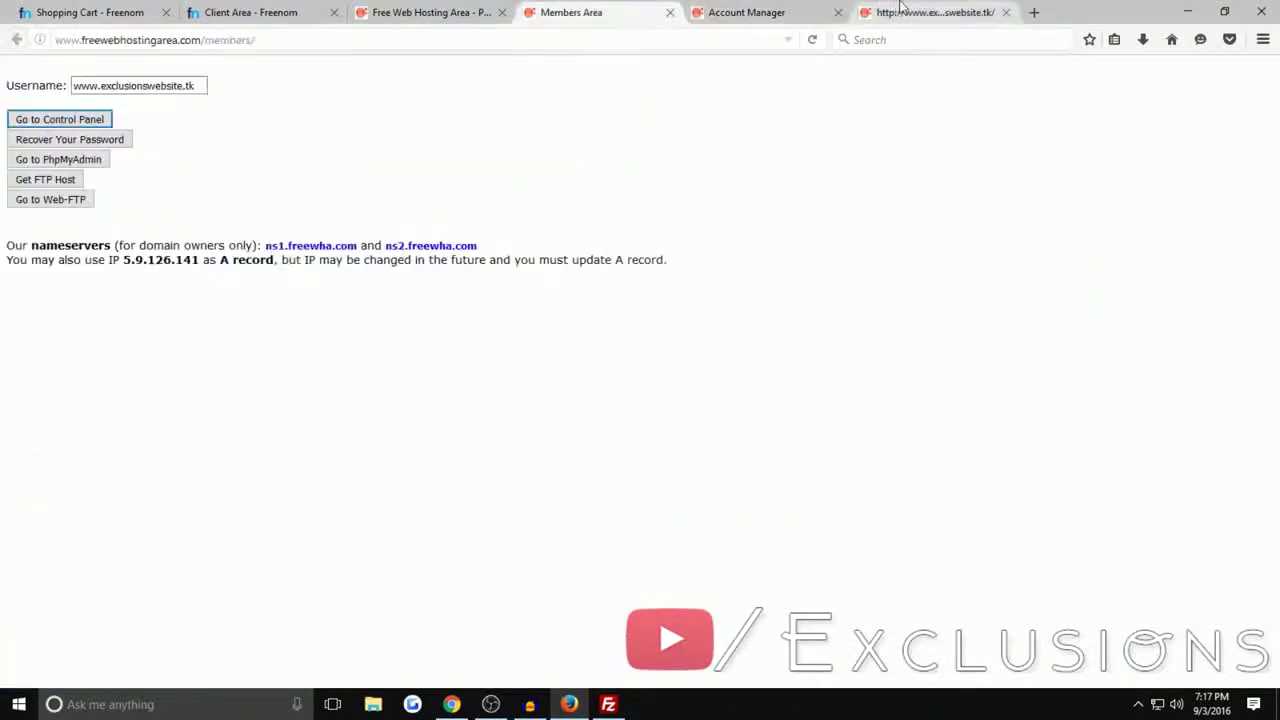
click(481, 40)
key(Return)
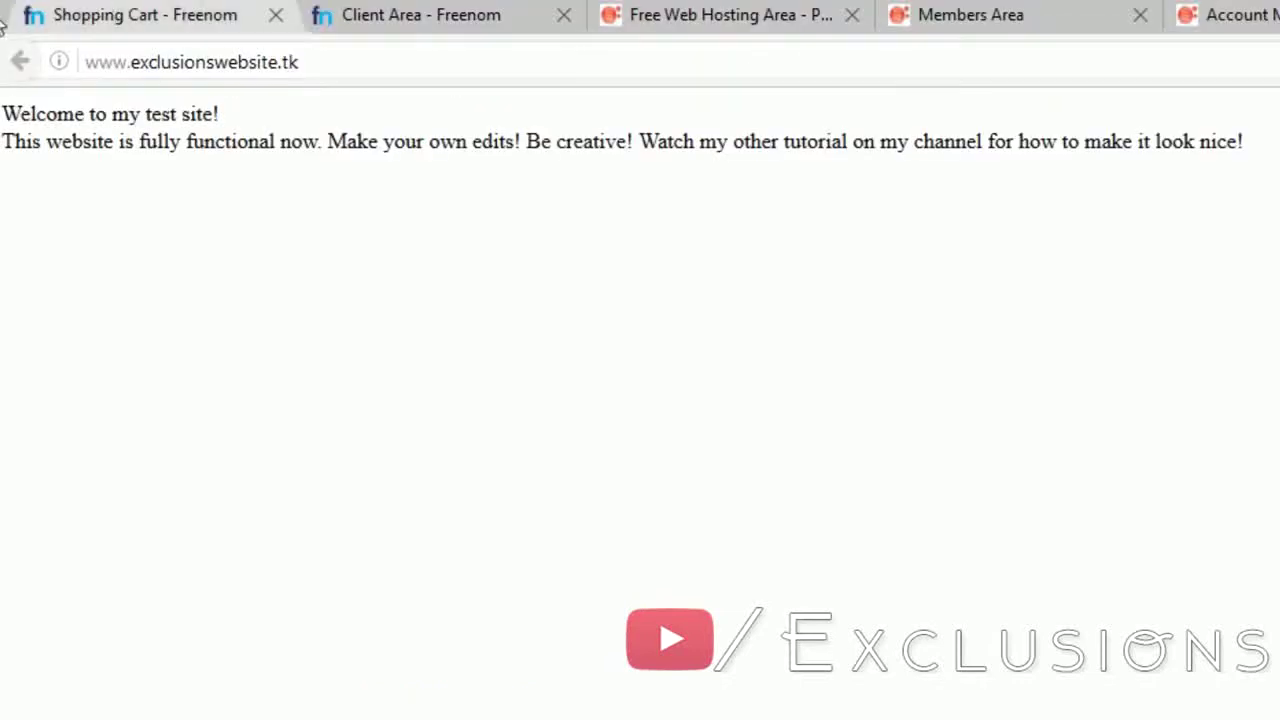
drag(3, 113, 1272, 170)
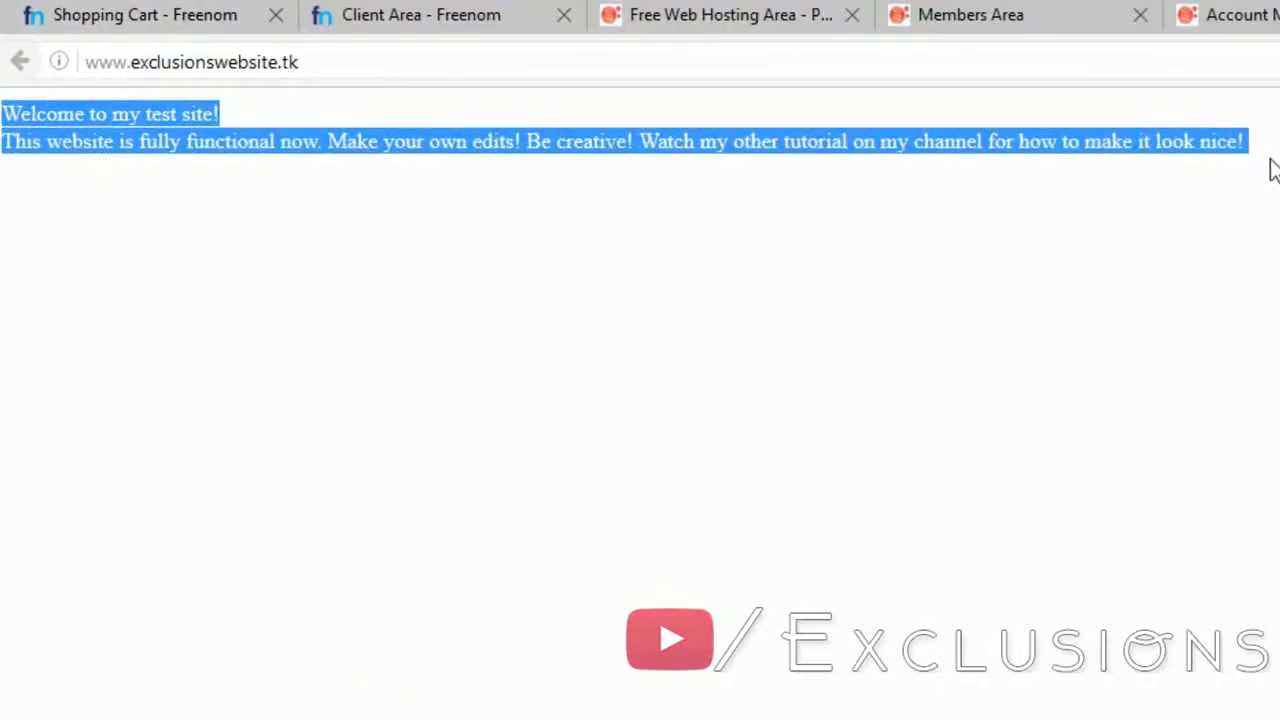